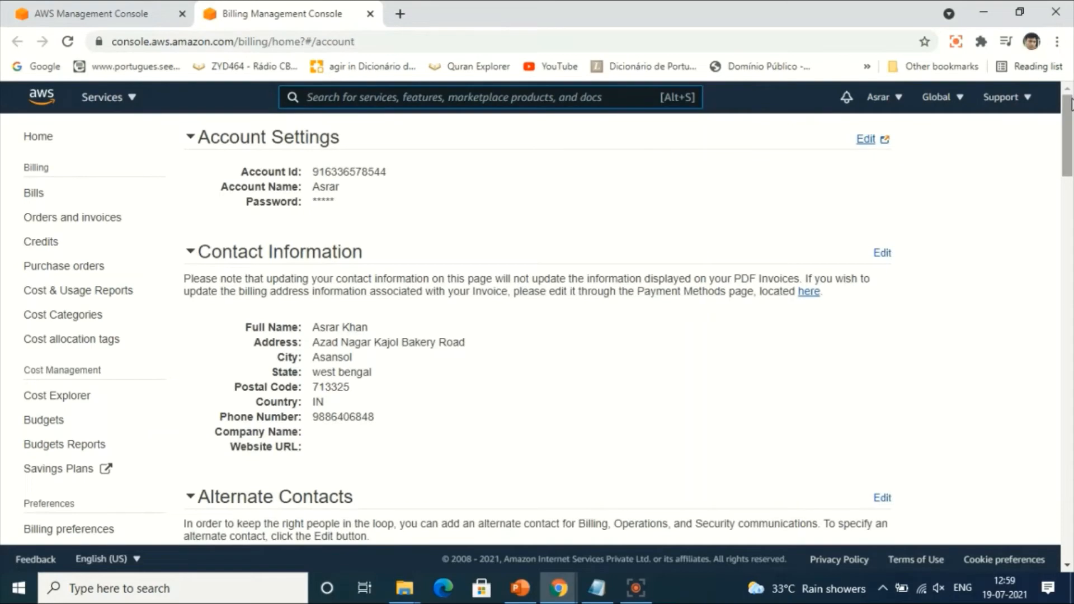
Activate IAM user and role access to billing information in the account settings and save the update.
drag(1071, 105, 1071, 324)
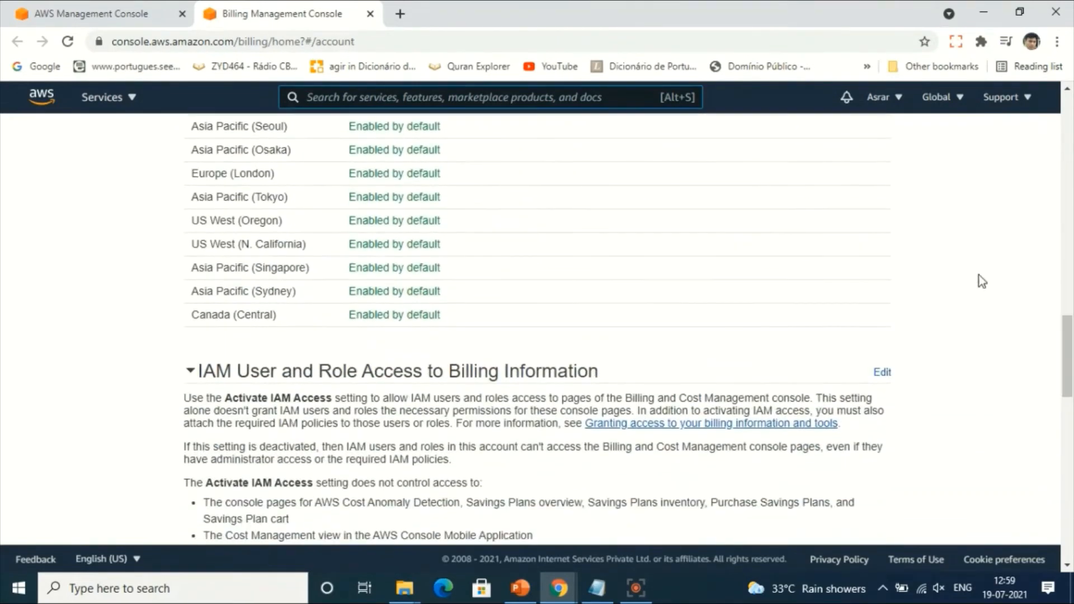
click(882, 372)
scroll(772, 314, down, 5)
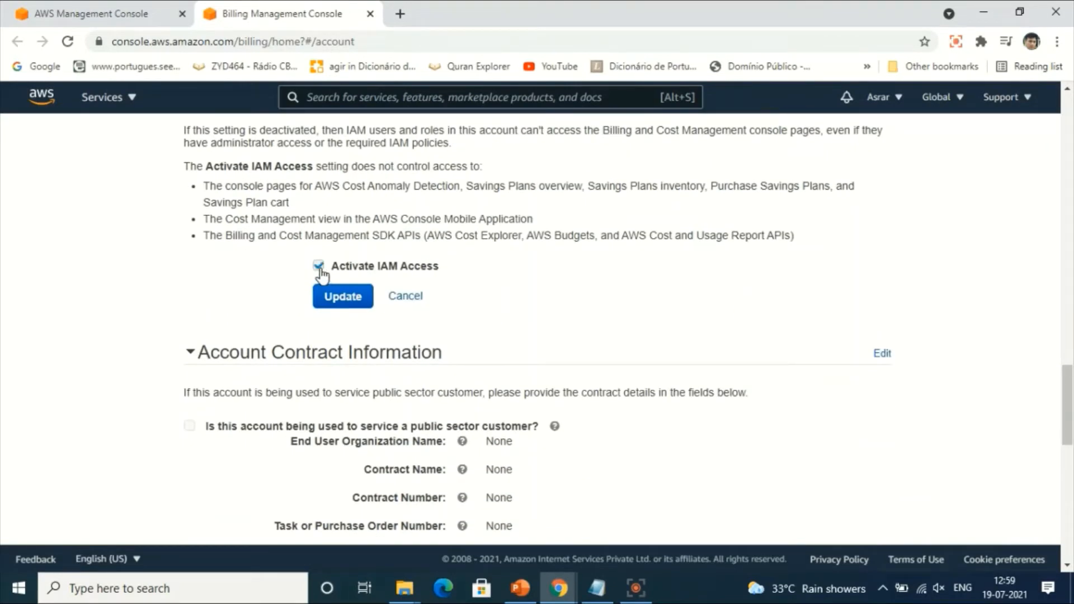
click(329, 297)
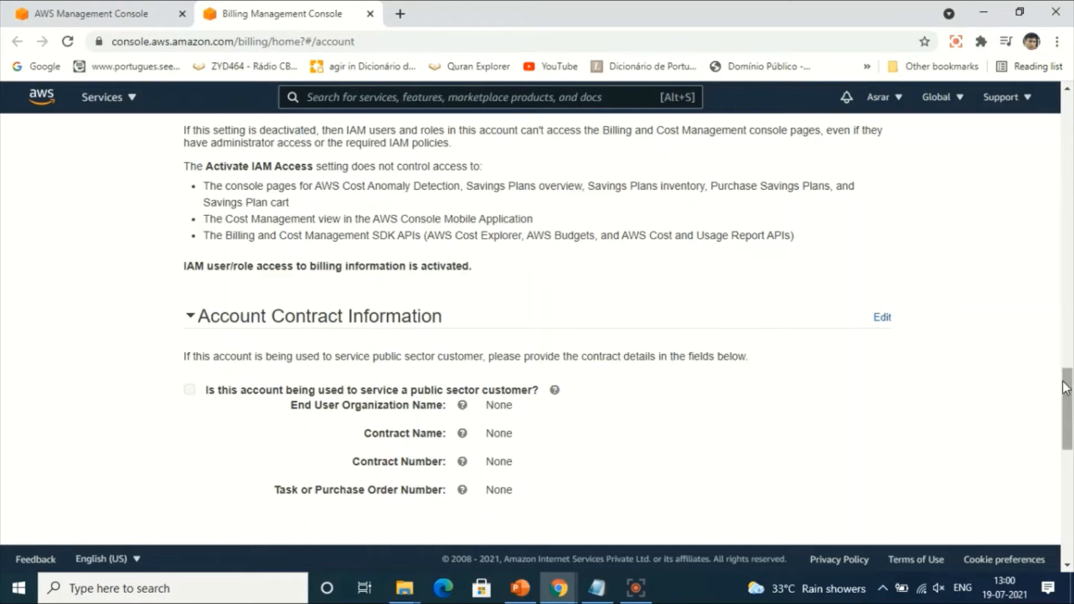
Open the IAM service from the recently visited services.
drag(1066, 388, 1066, 113)
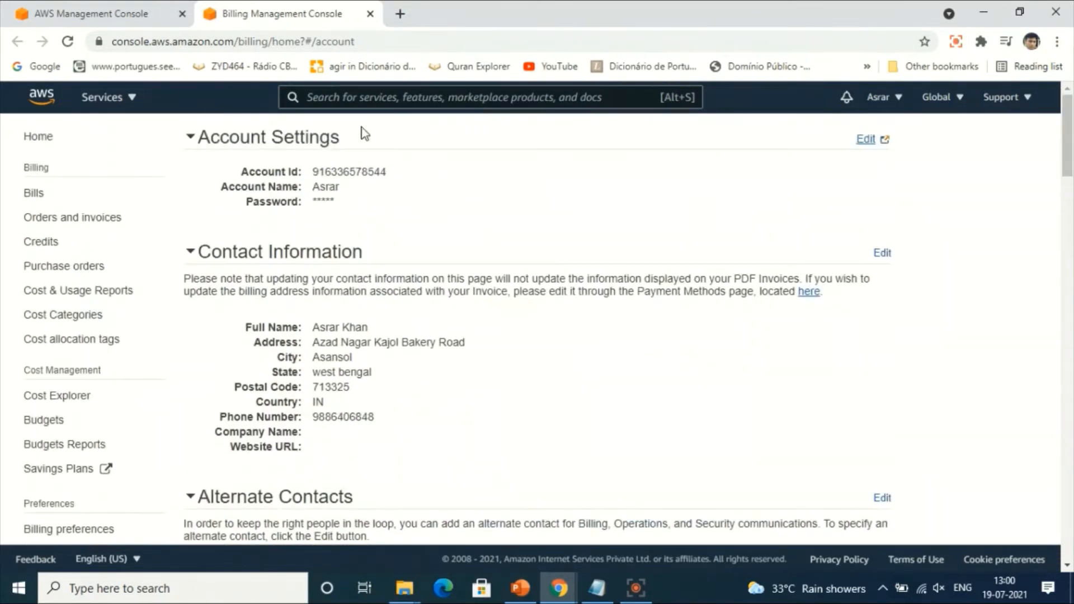
click(112, 104)
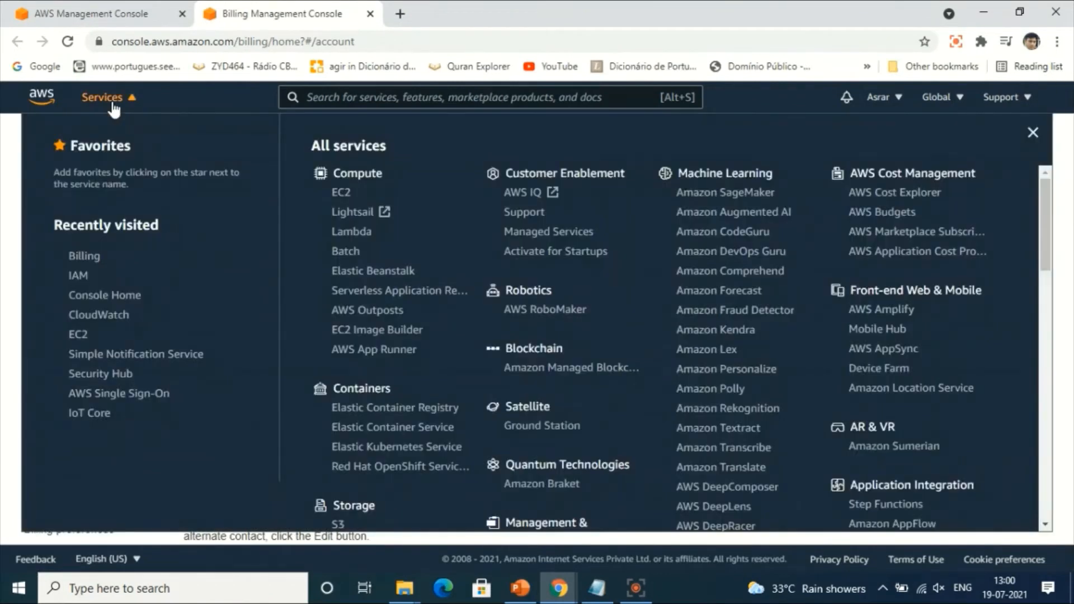
click(78, 280)
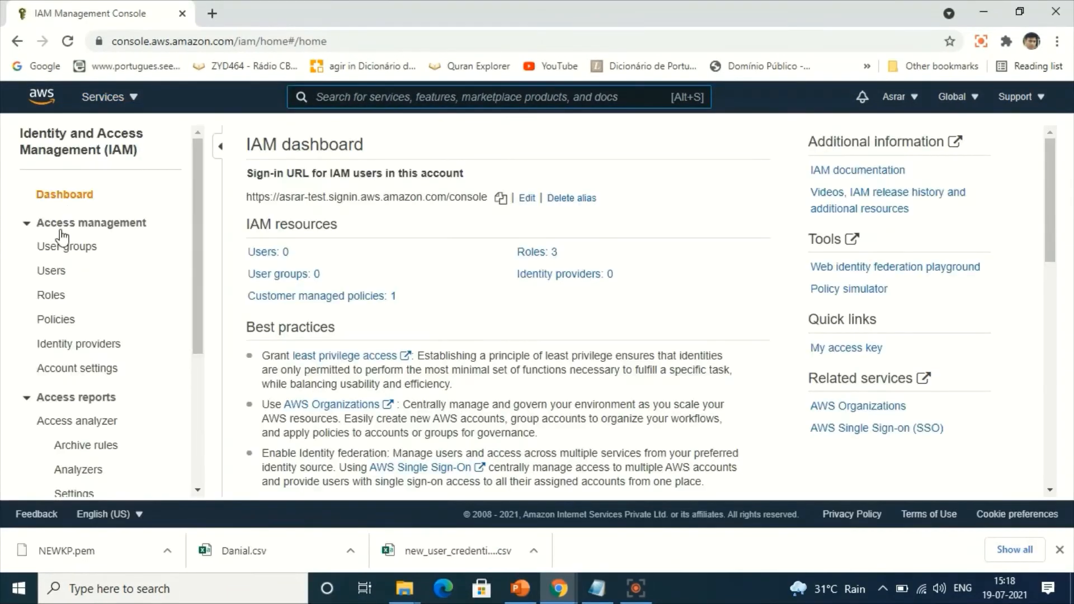
Start creating an IAM user group named Admin and go to its attachable permissions policies.
click(57, 250)
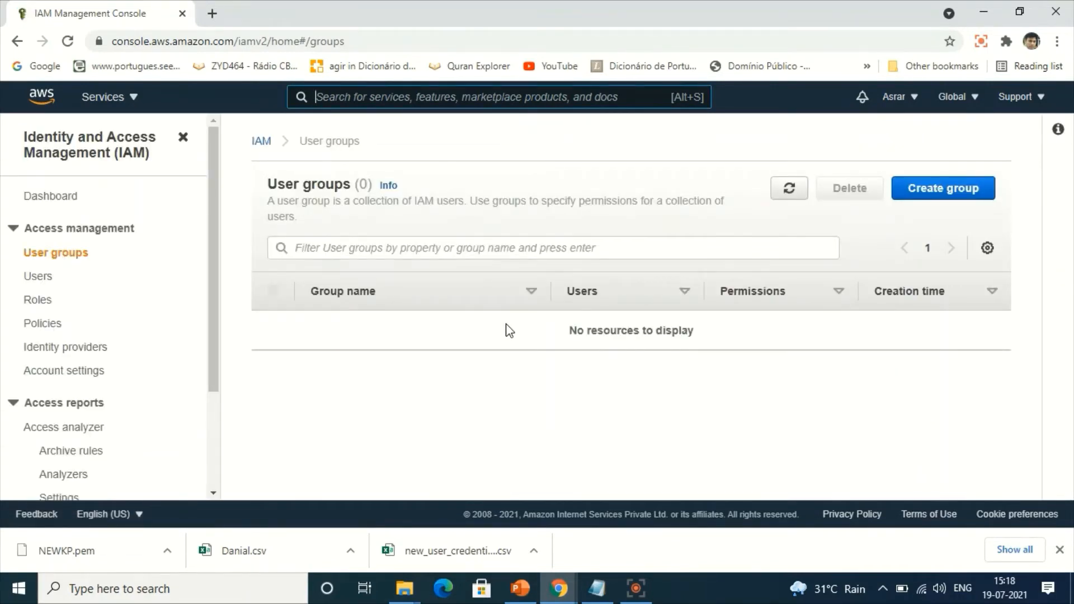
click(924, 193)
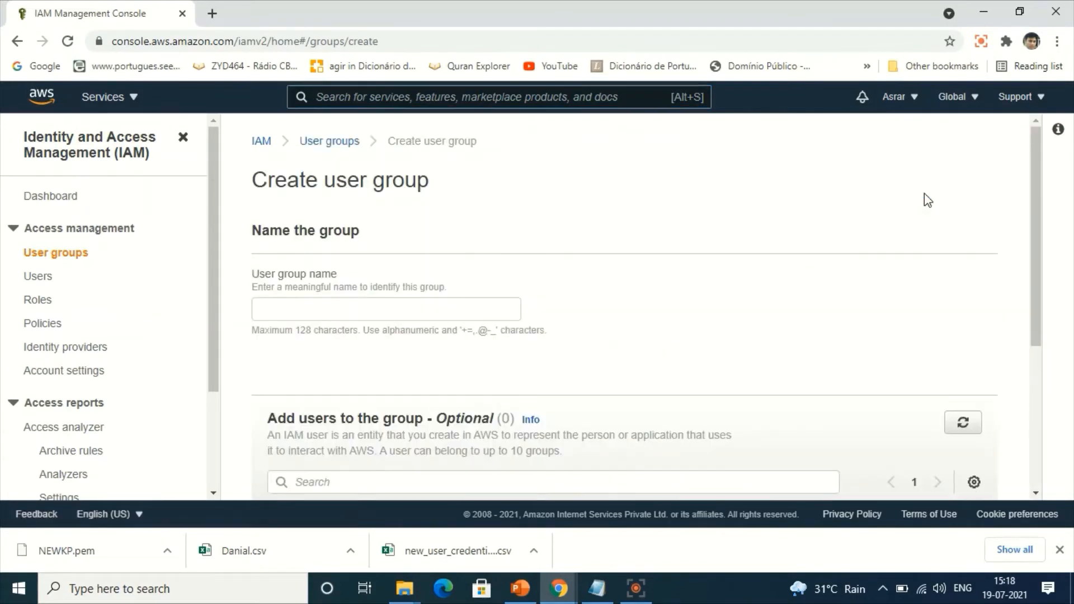
click(409, 314)
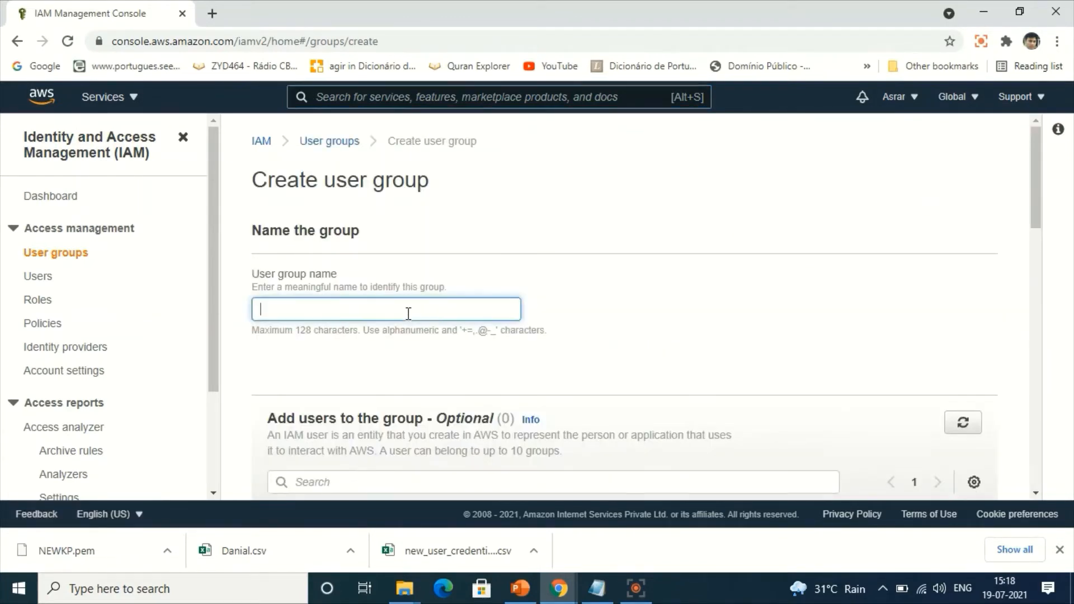
text(Admin)
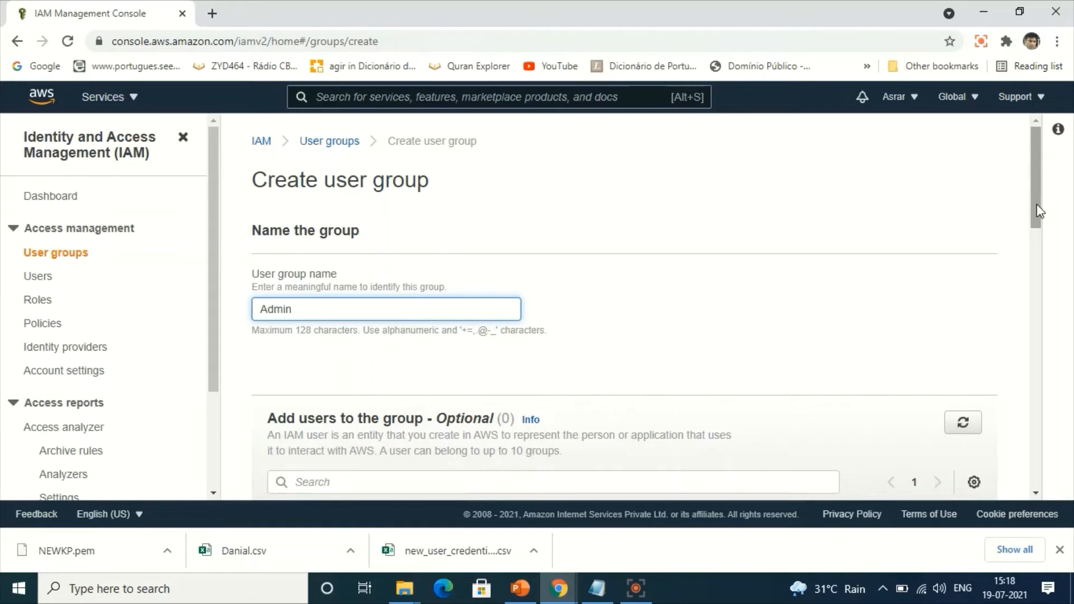
drag(1037, 206, 1038, 356)
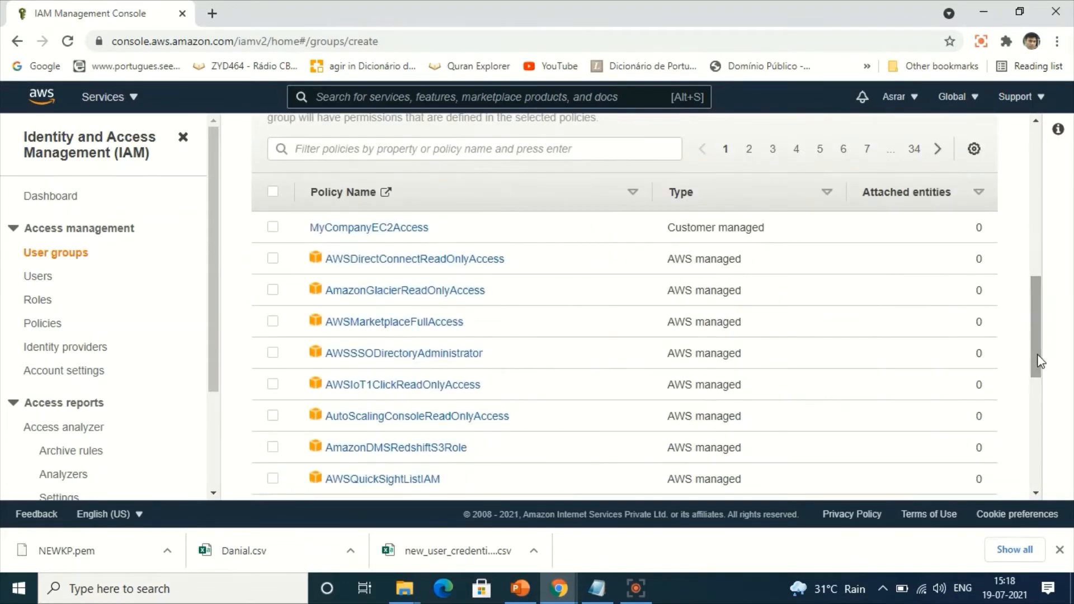
drag(1038, 355, 1040, 427)
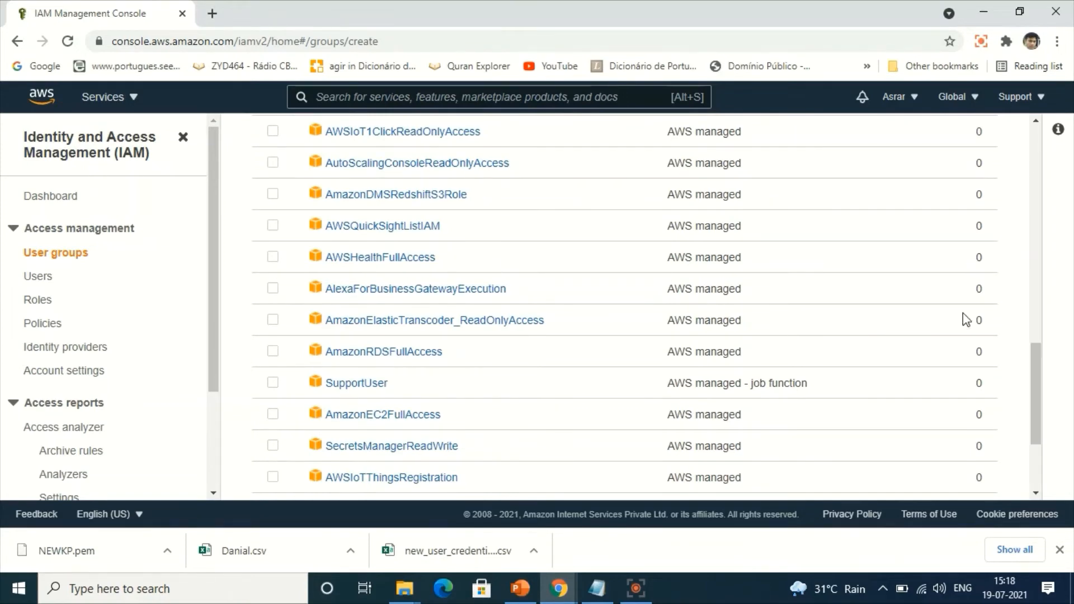
scroll(1033, 351, up, 6)
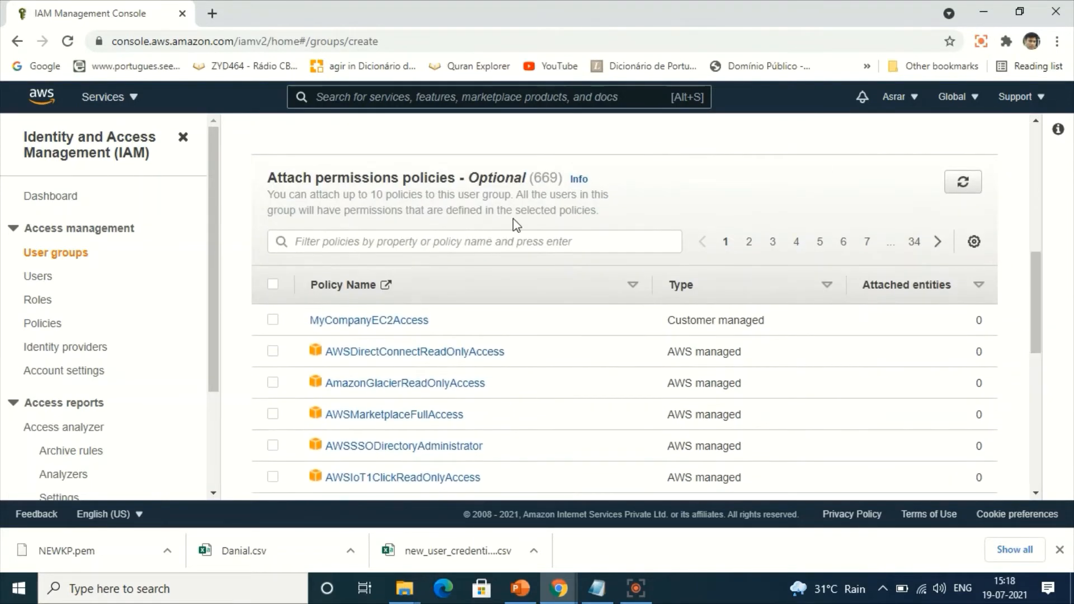
click(342, 246)
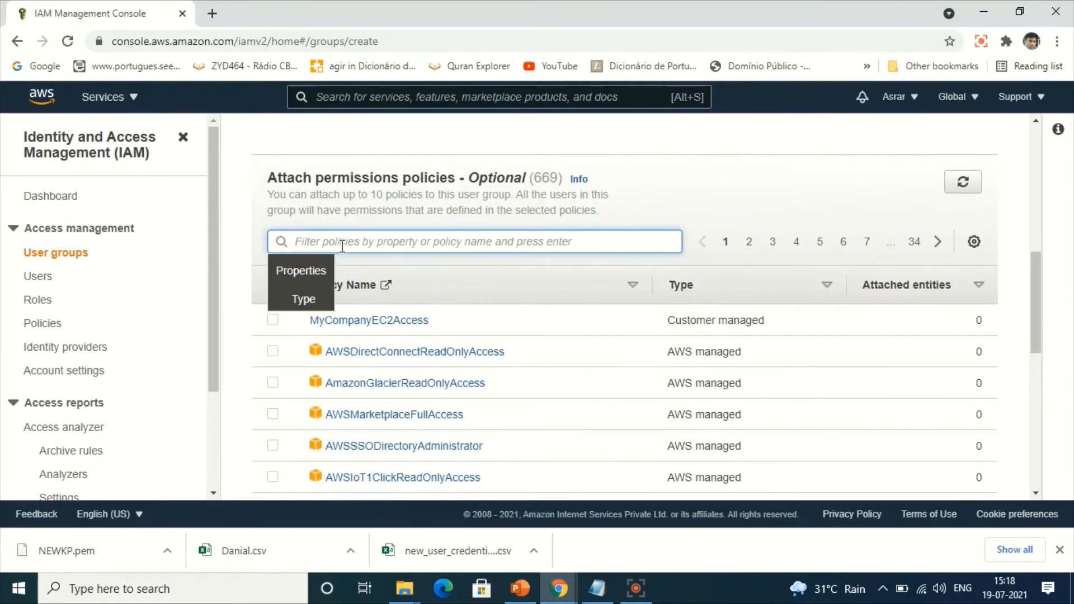
text(ed)
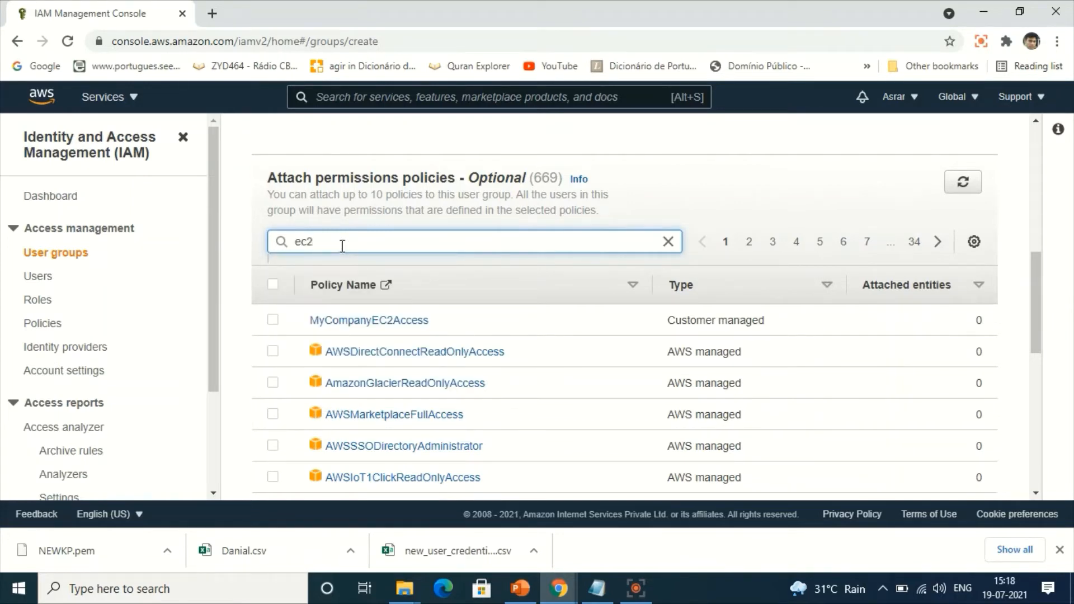
key(Return)
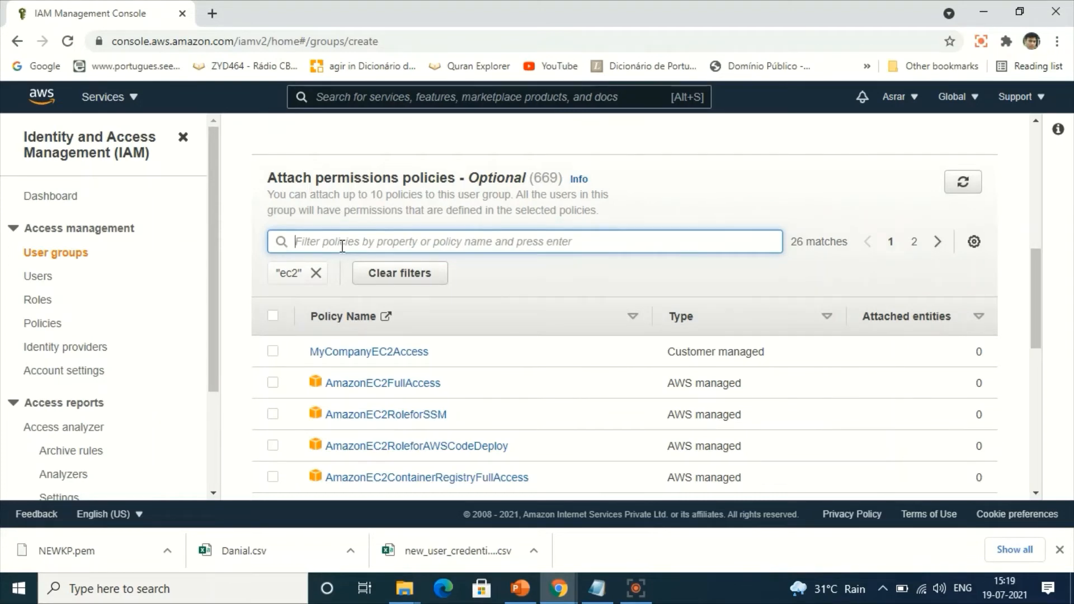
text(EC)
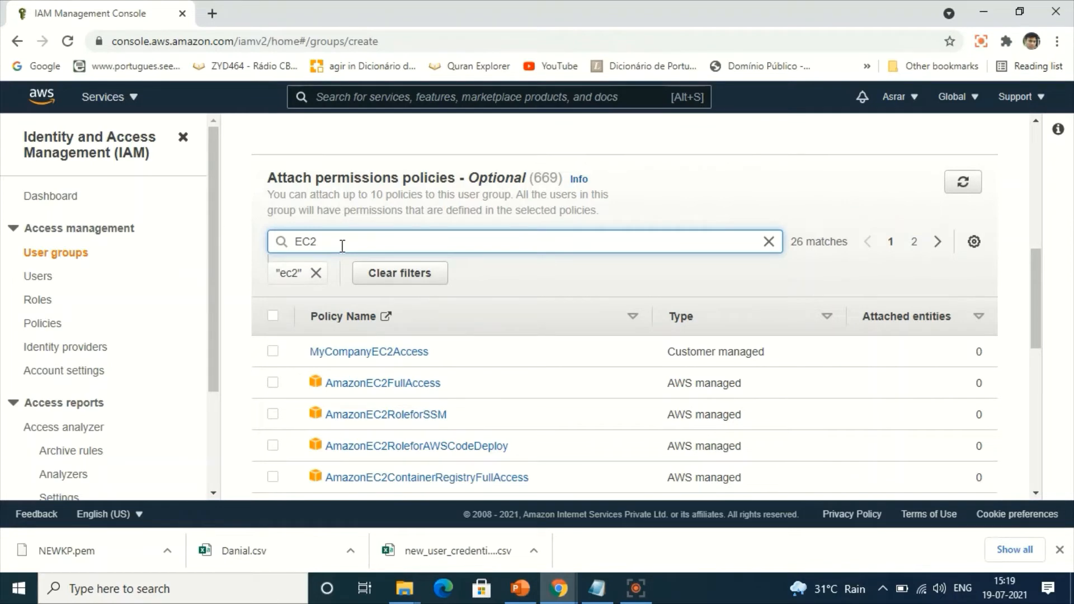
text(2)
key(Return)
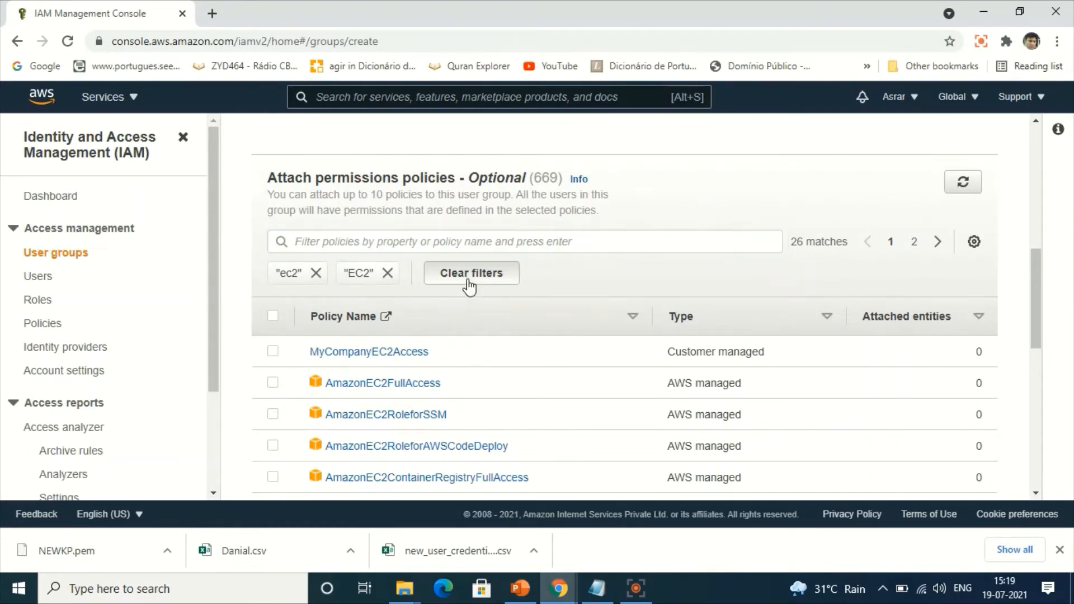
click(469, 274)
Filter the permissions policies by EC2 and create the Admin group with AmazonEC2FullAccess attached.
click(369, 241)
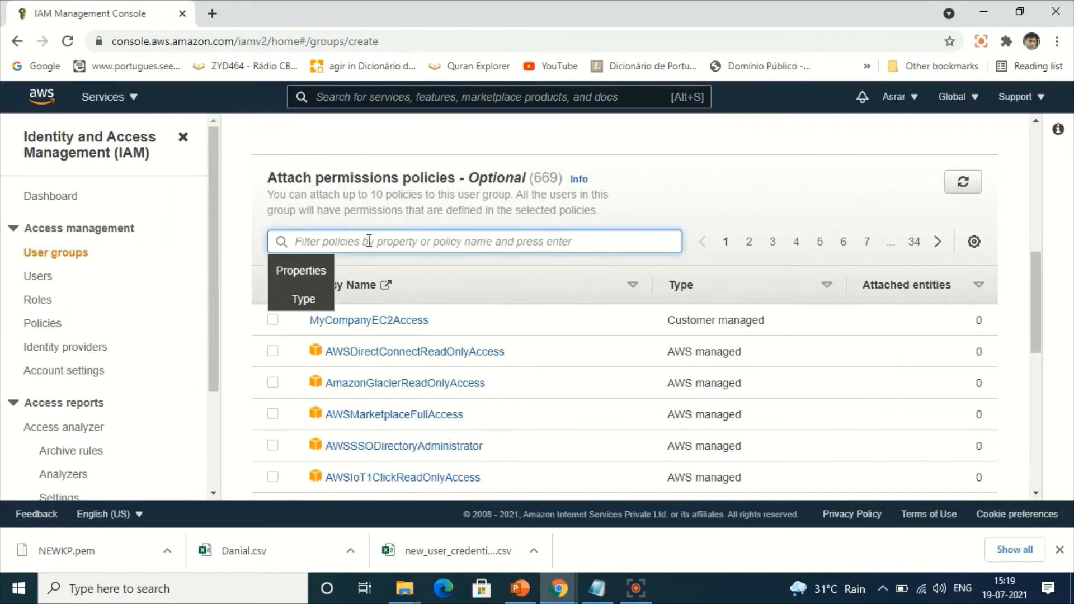
text(EC2)
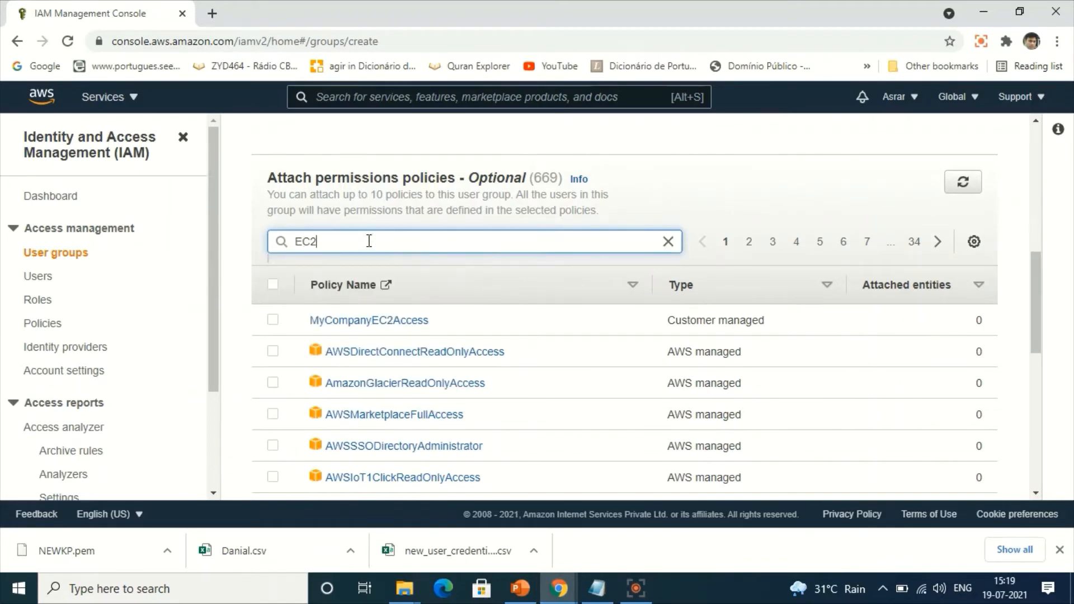
key(Return)
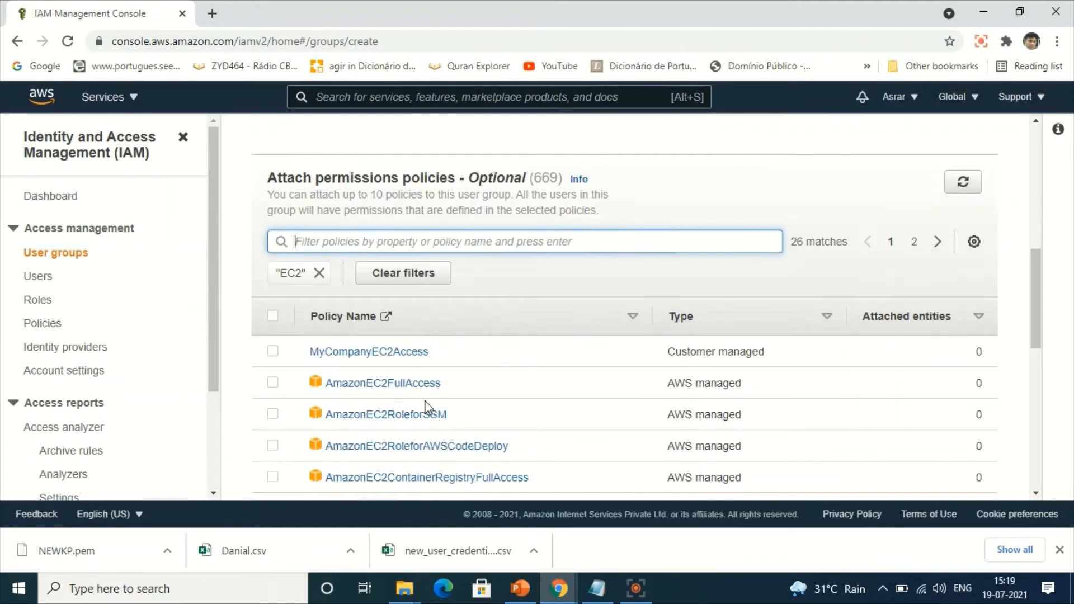
drag(1041, 263, 1051, 310)
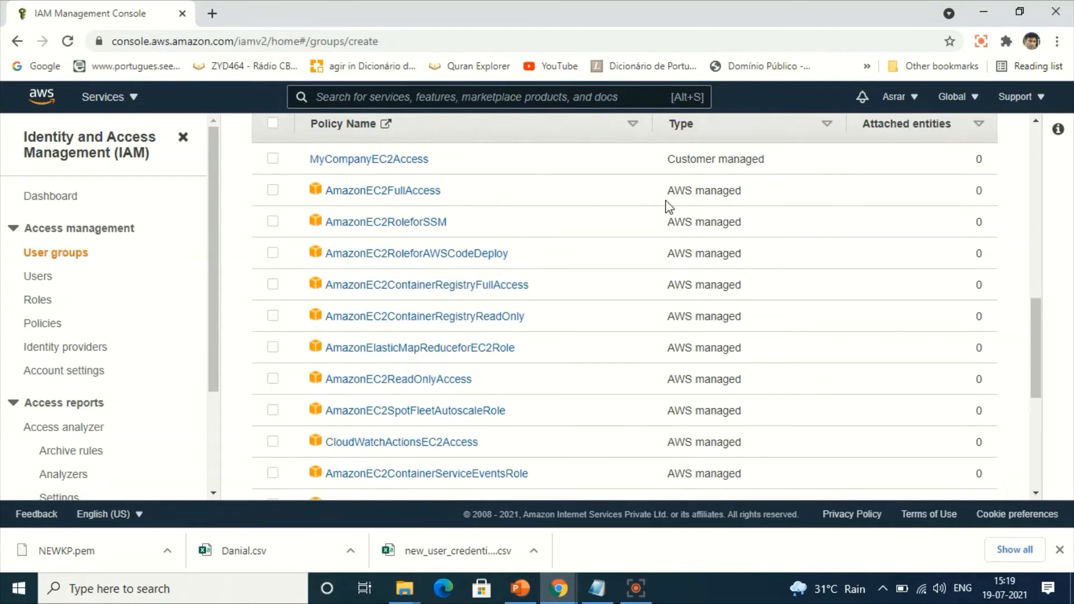
click(274, 193)
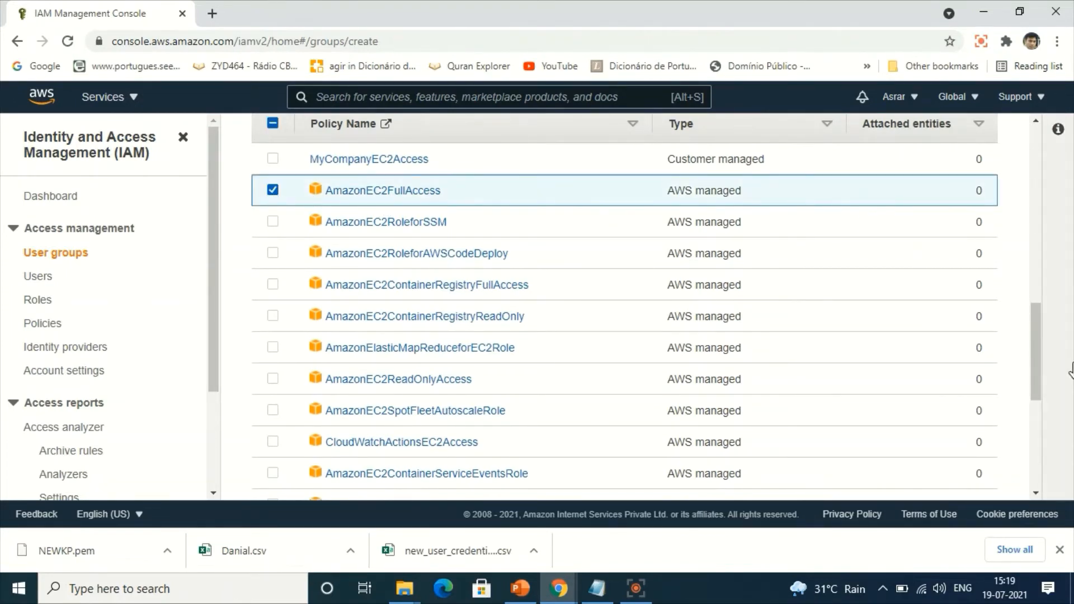
drag(1033, 361, 1033, 514)
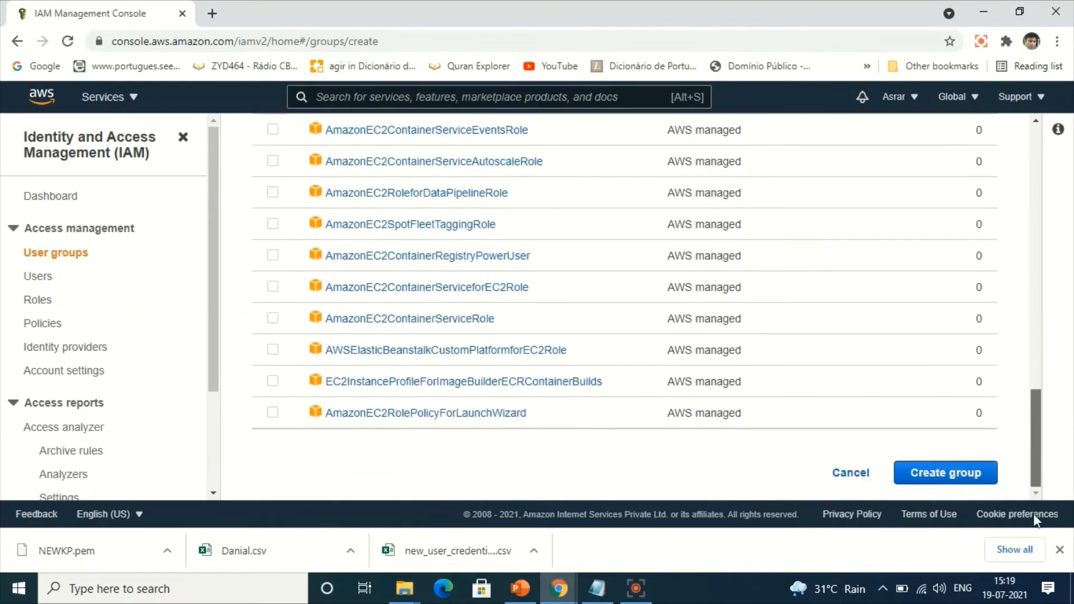
click(932, 475)
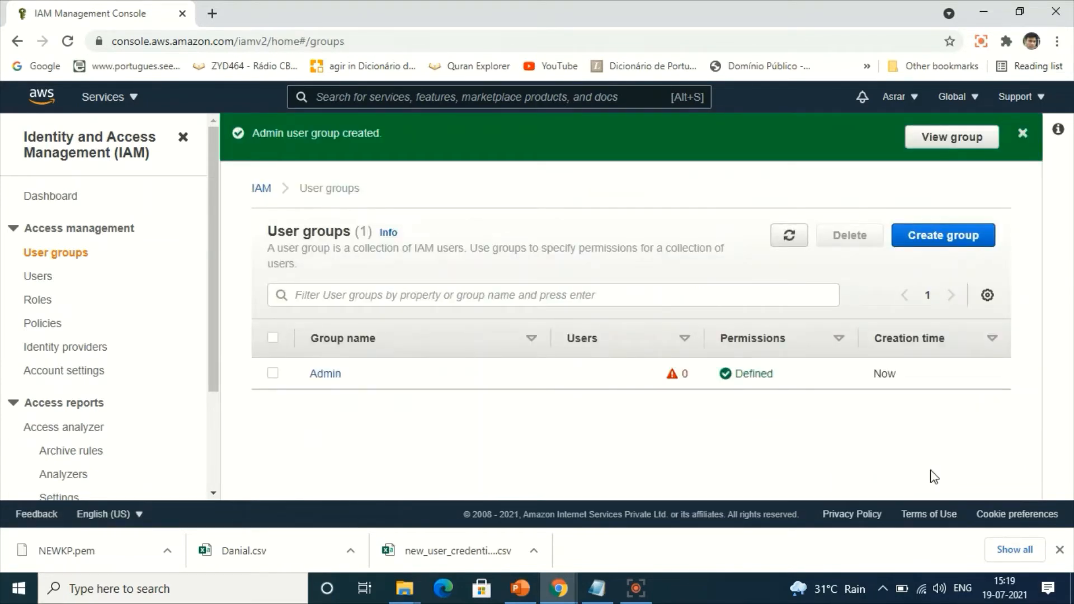
click(273, 374)
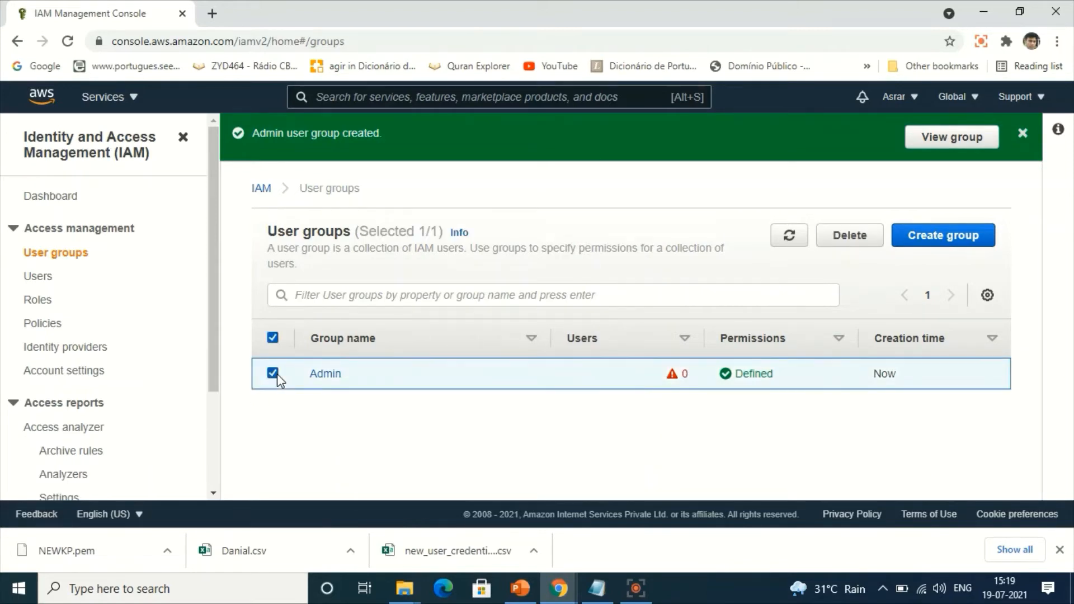
Start adding a new IAM user and enter the person's first name as the user name.
click(35, 278)
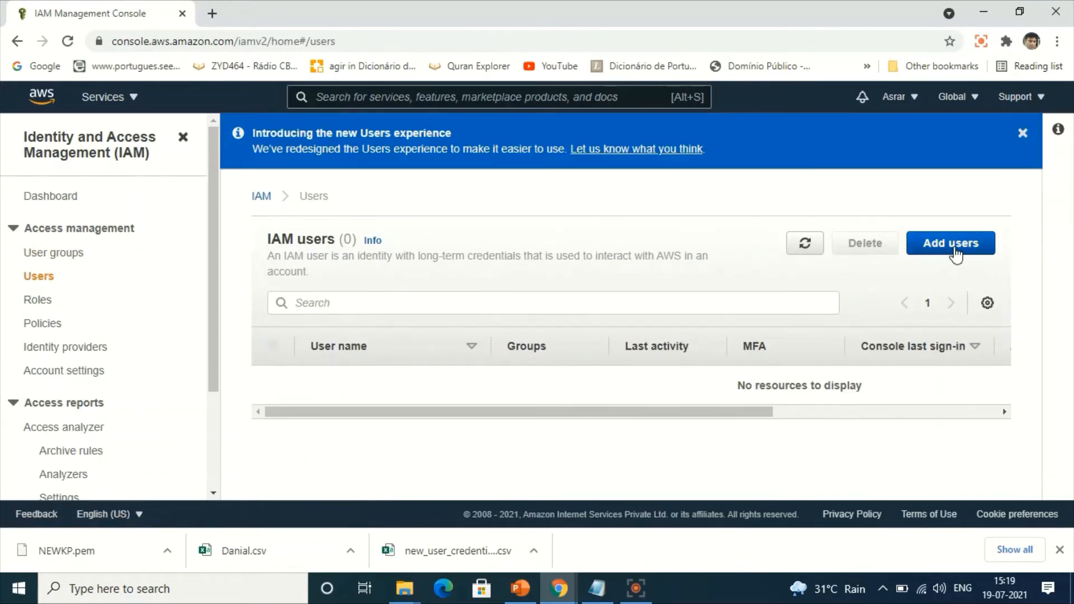
click(953, 251)
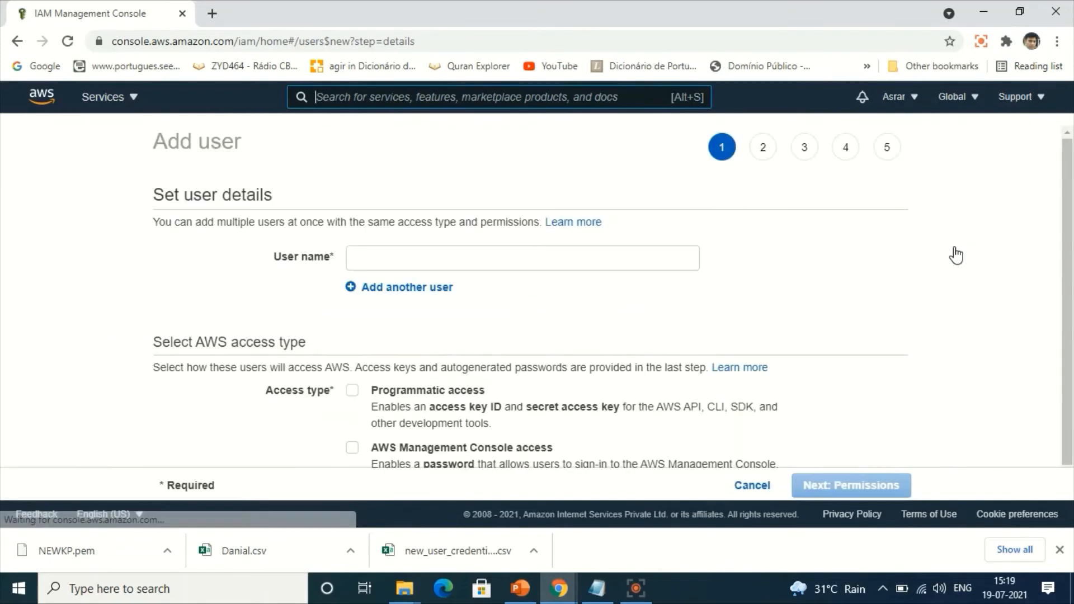
click(448, 265)
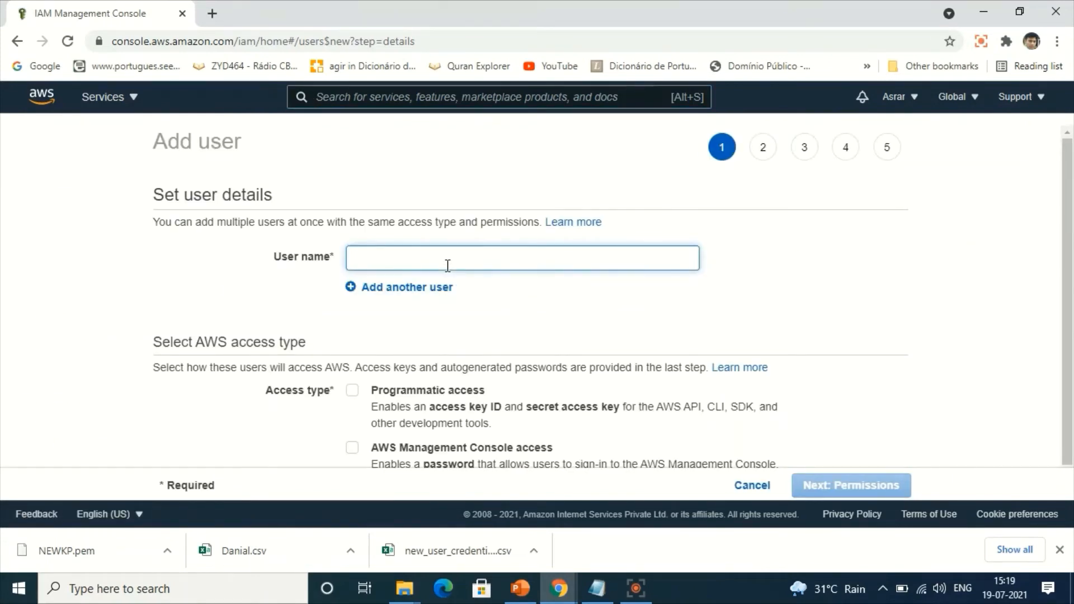
text(J)
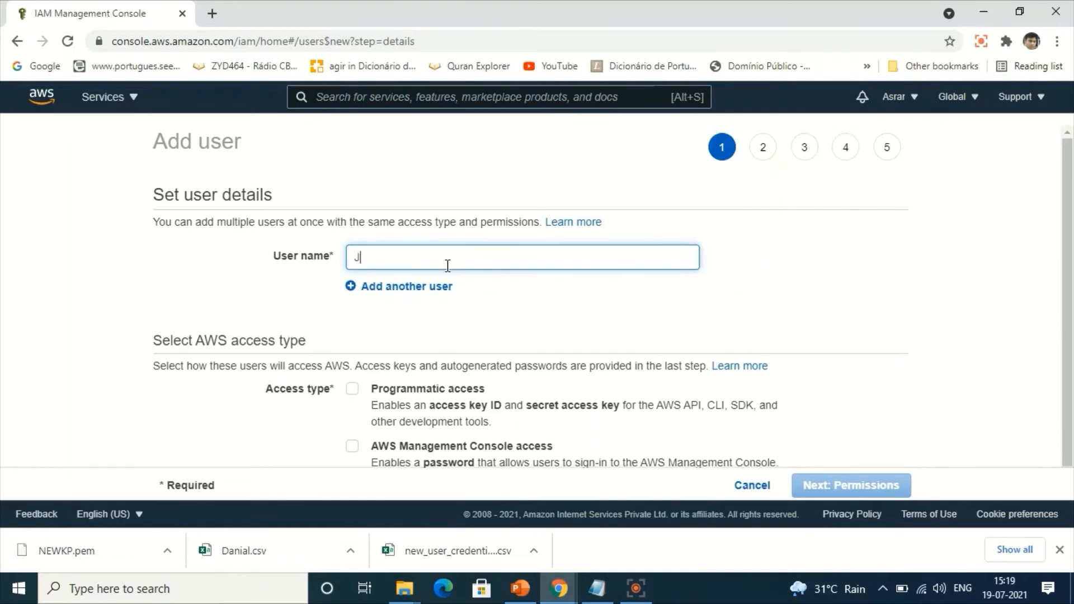
text(ohm)
key(BackSpace)
Give the new user both programmatic access and AWS Management Console access.
click(353, 391)
click(354, 448)
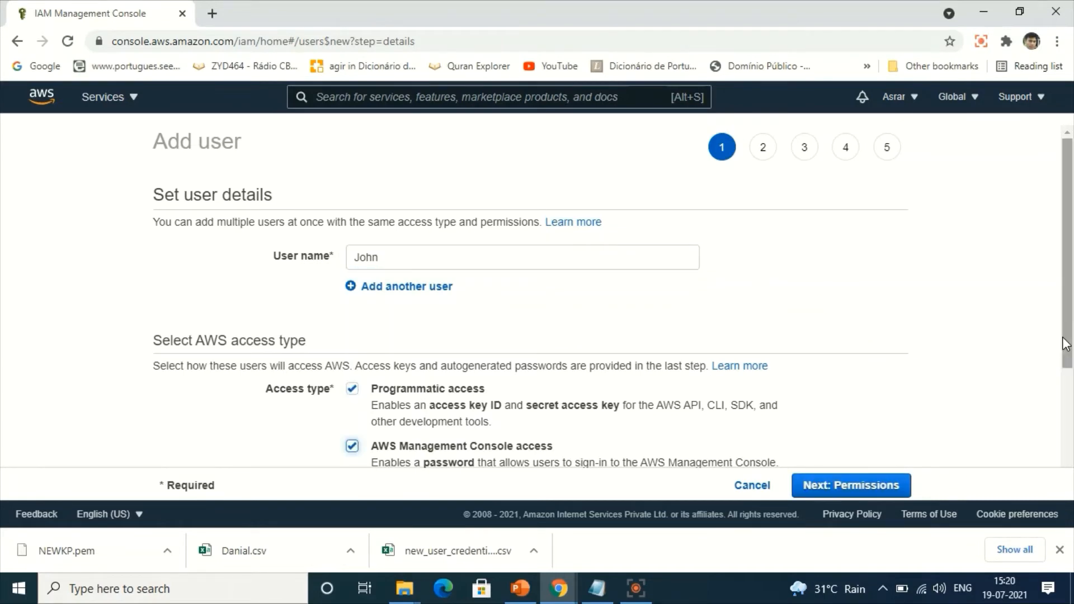
drag(1066, 344, 1066, 459)
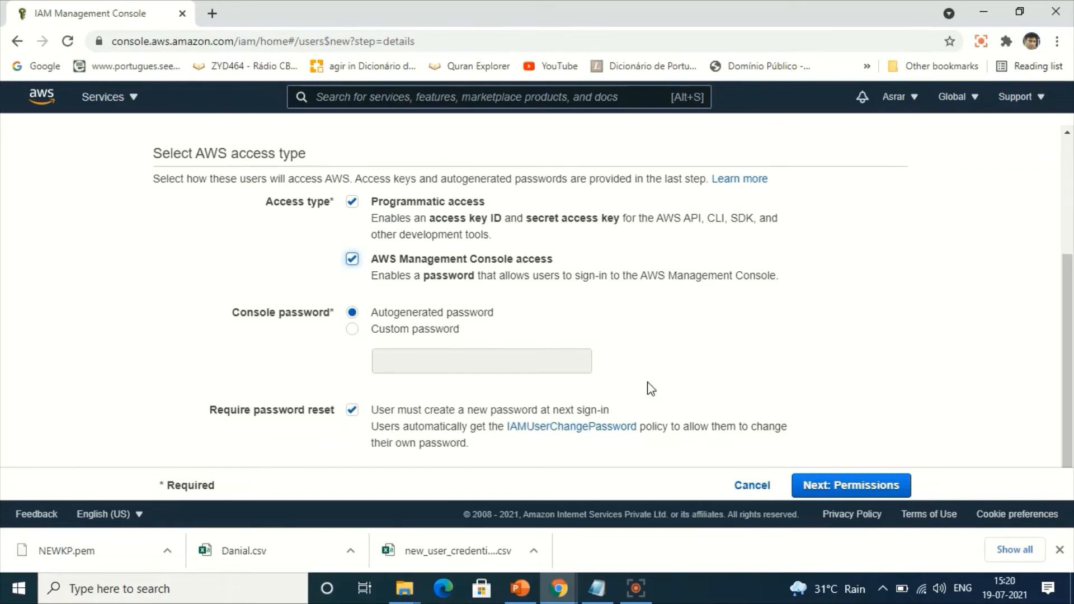
Set a visible custom console password of at least 8 characters for the user, keep the required password reset, and continue to the permissions.
click(352, 333)
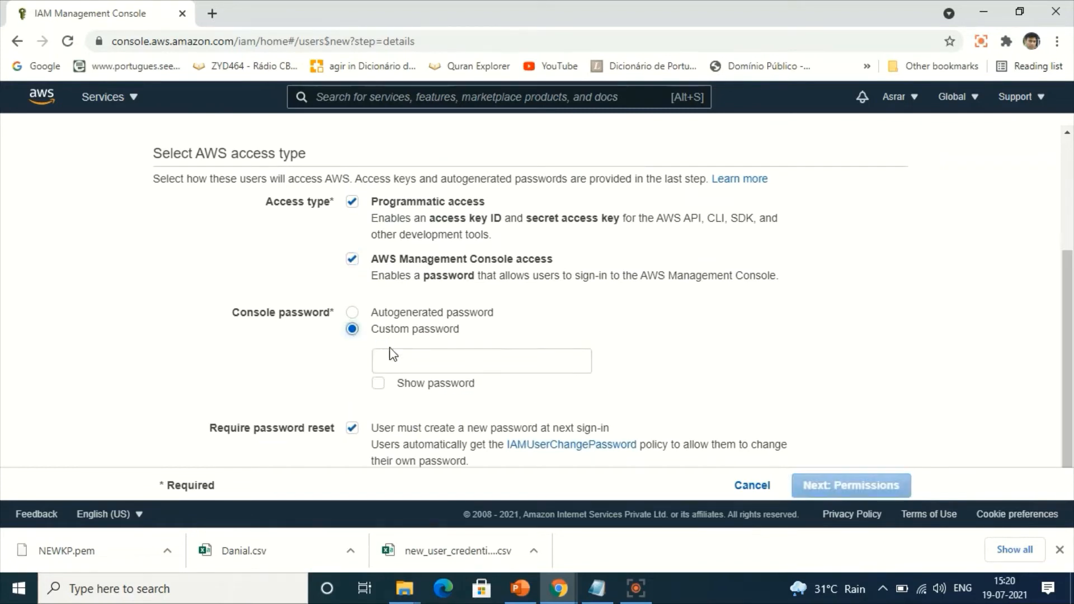
click(397, 361)
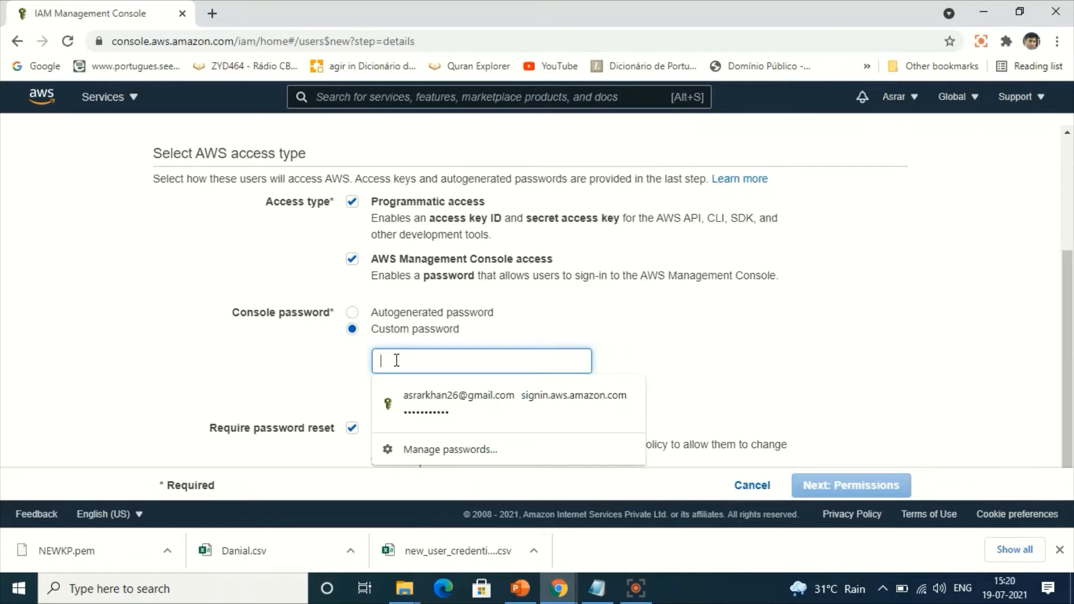
text(••)
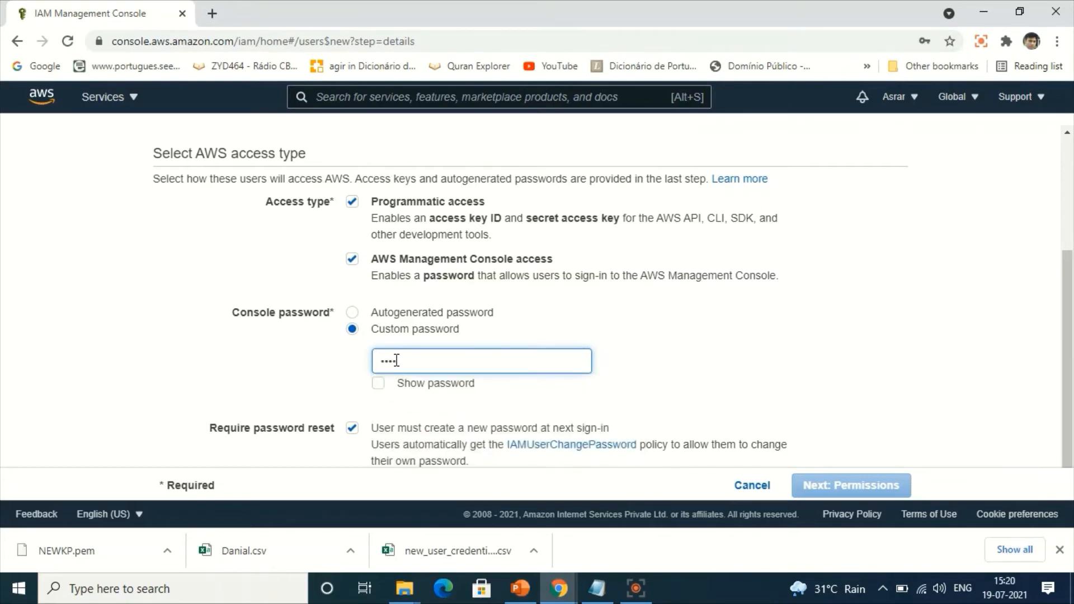
click(378, 384)
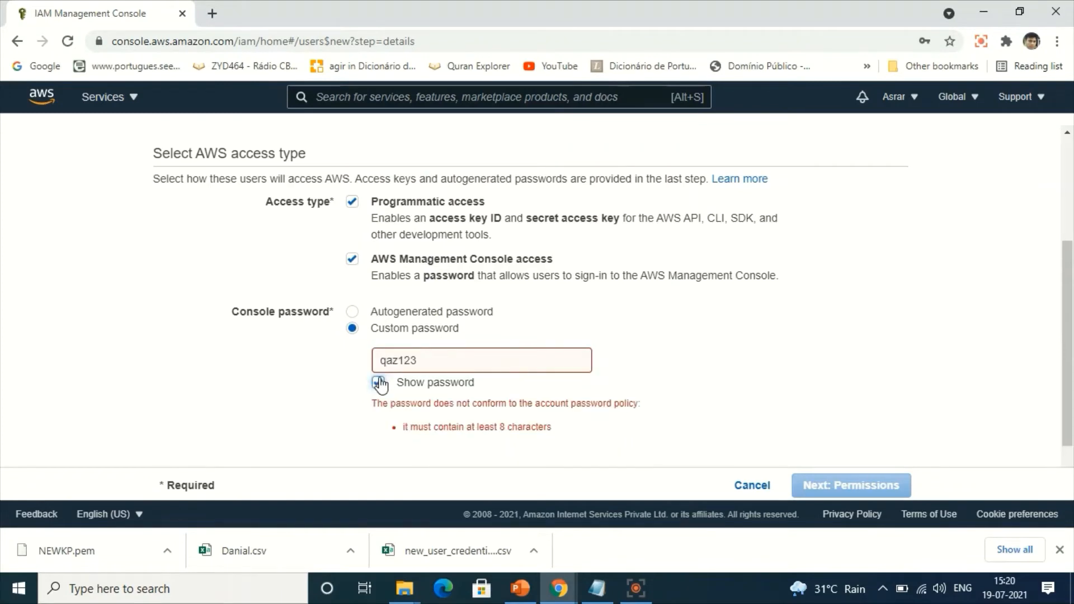
click(440, 365)
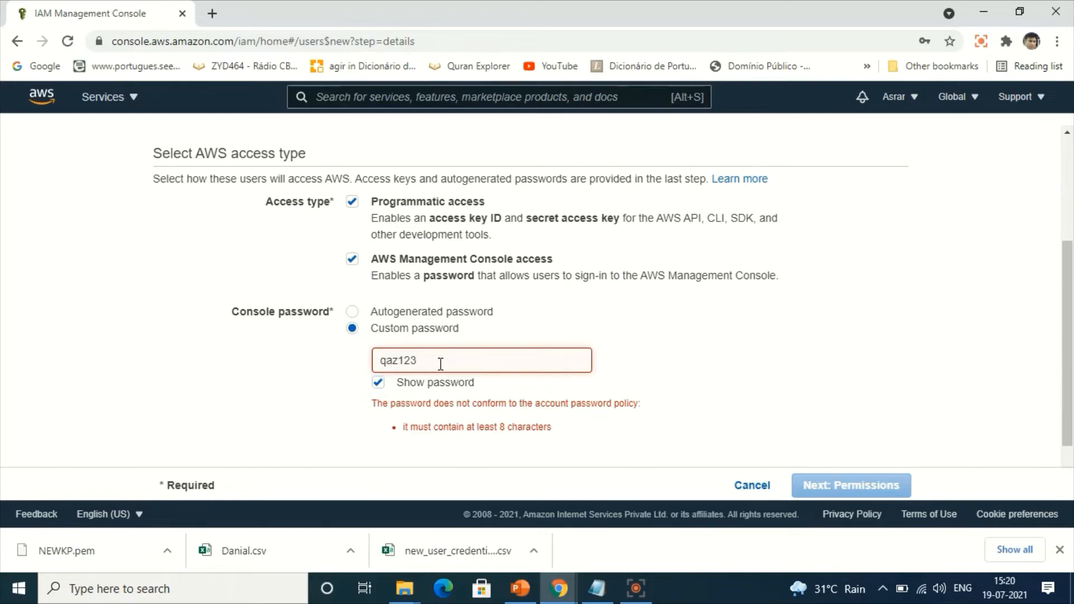
text(45)
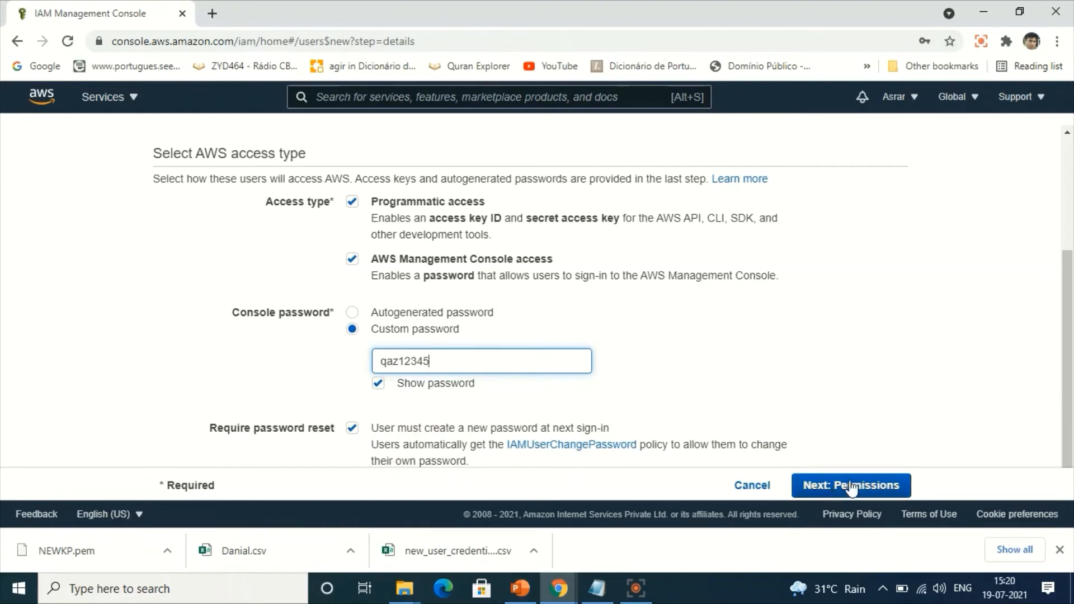
scroll(1072, 414, down, 1)
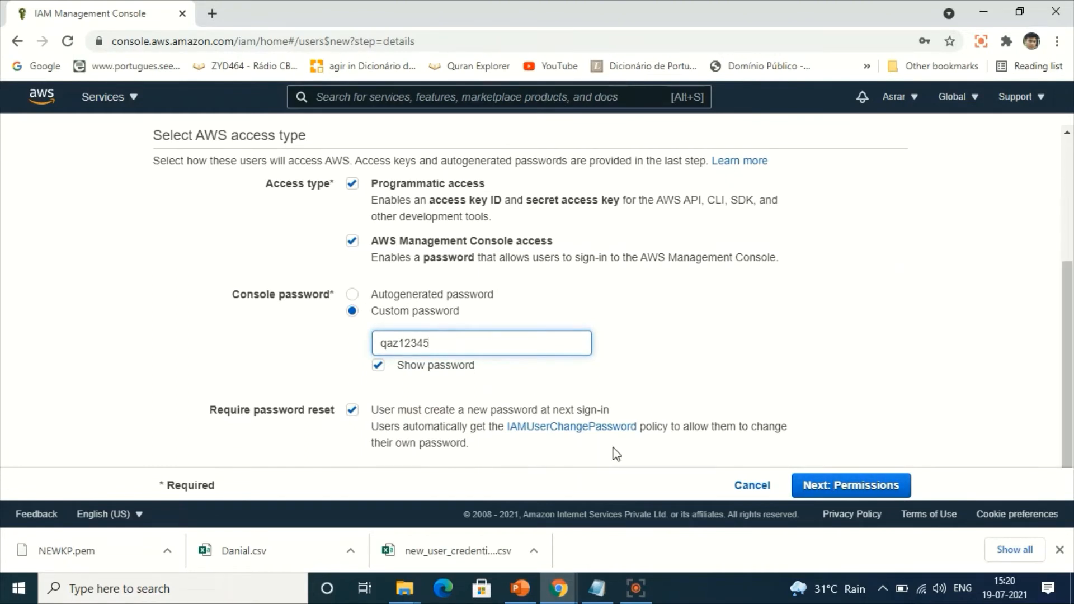
drag(527, 434, 517, 433)
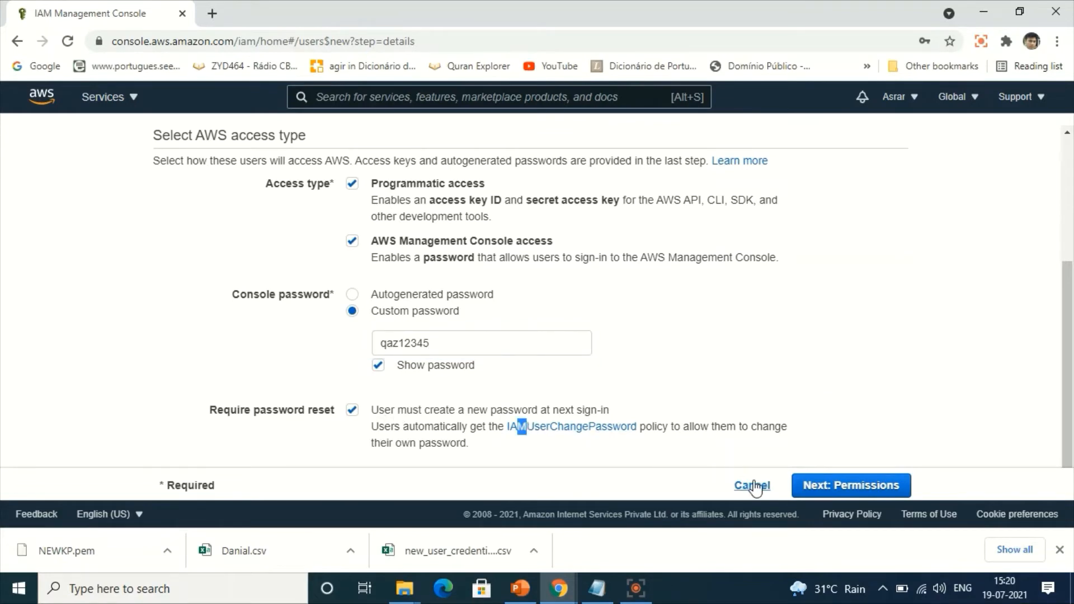
click(818, 492)
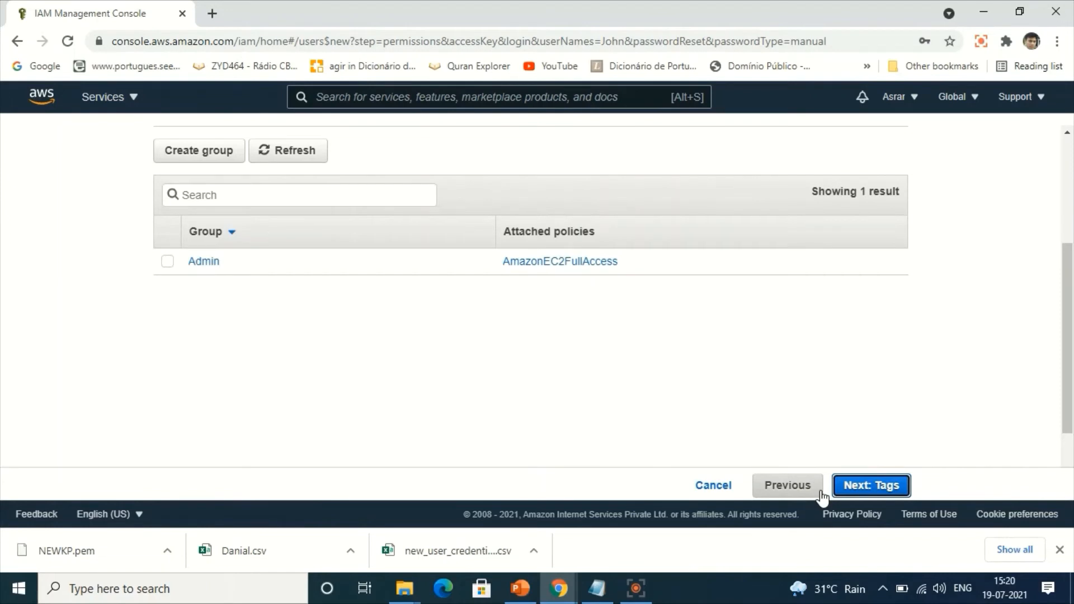
Add the user to the Admin group, skip the tags, and create the user after reviewing the choices.
click(169, 261)
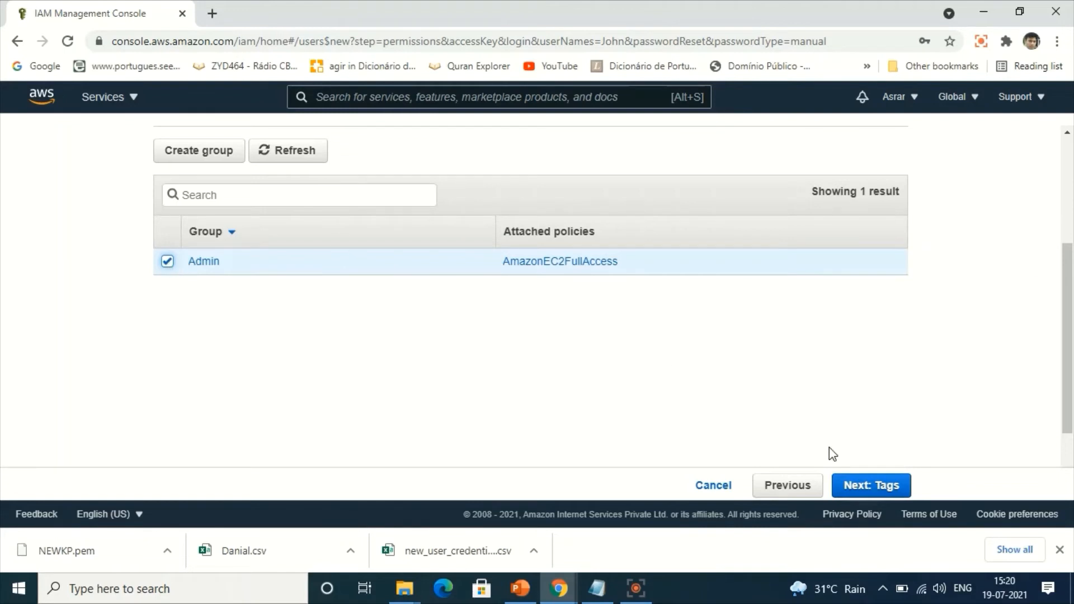
click(893, 498)
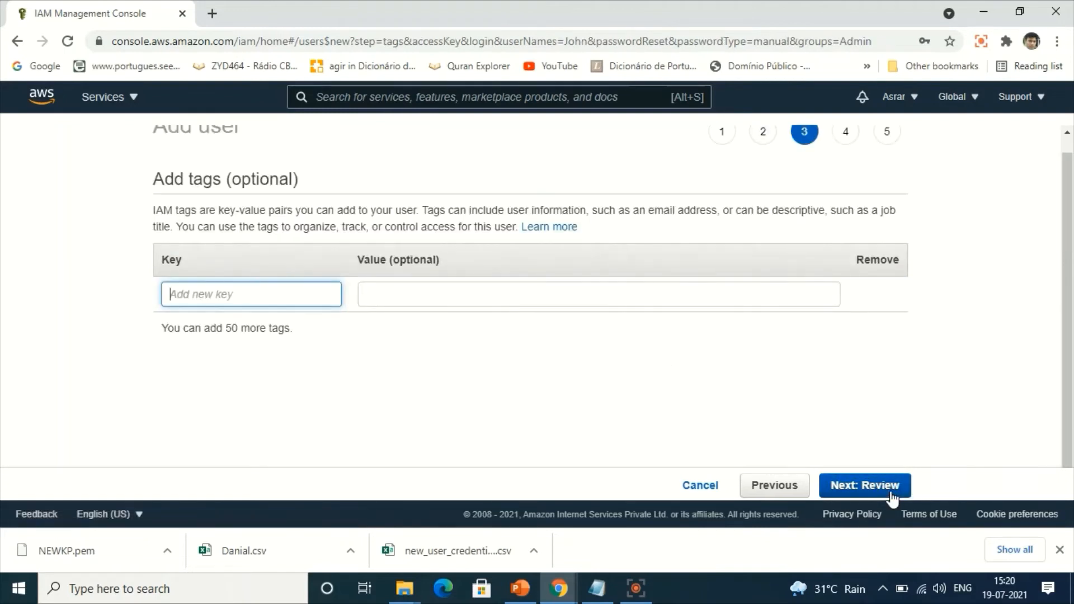
click(892, 498)
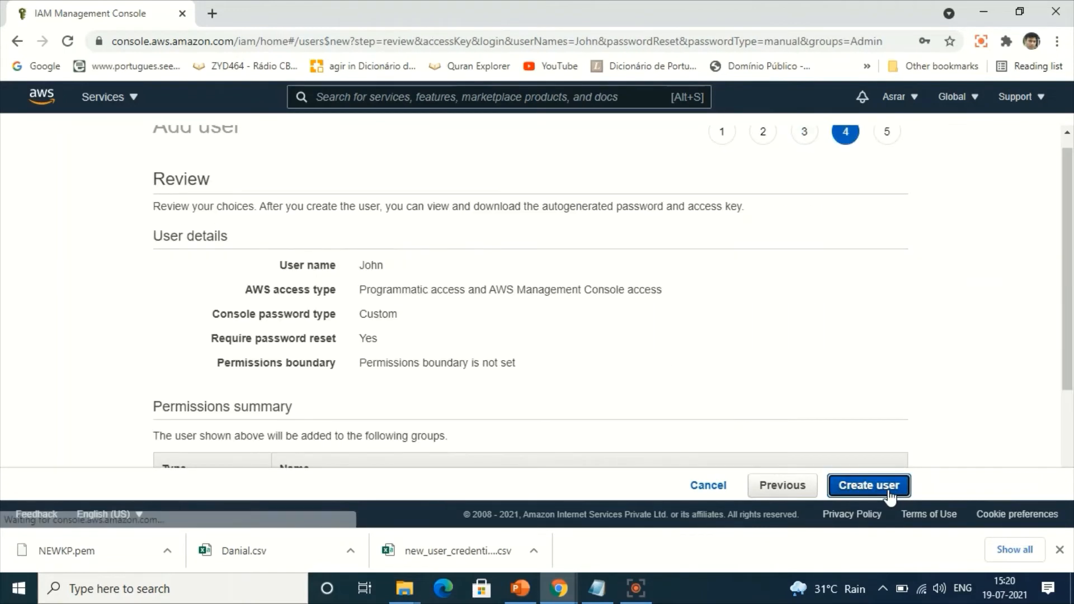
drag(1070, 361, 1072, 464)
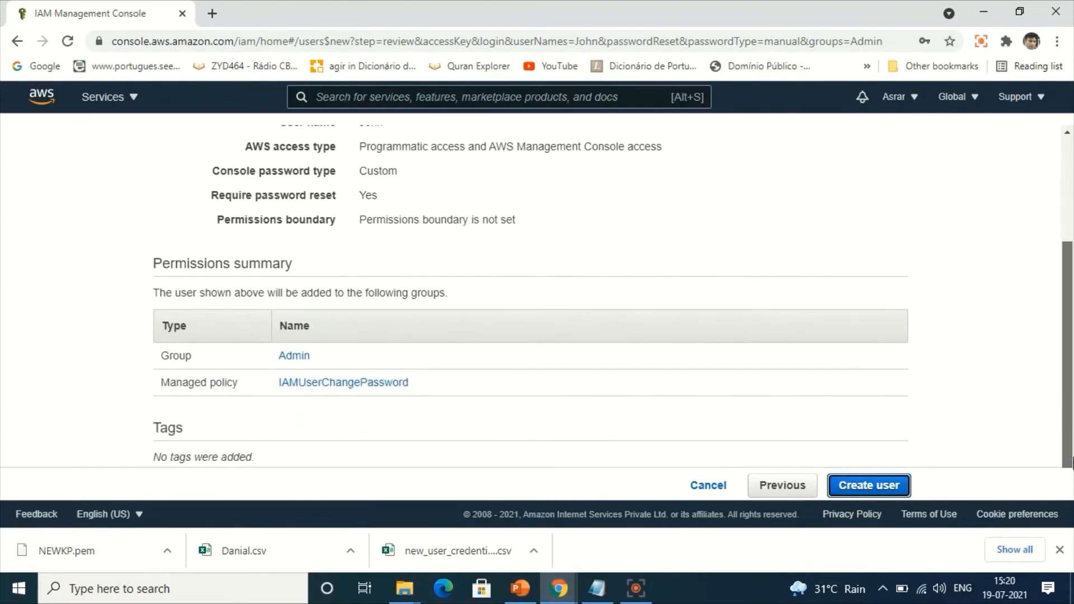
click(892, 490)
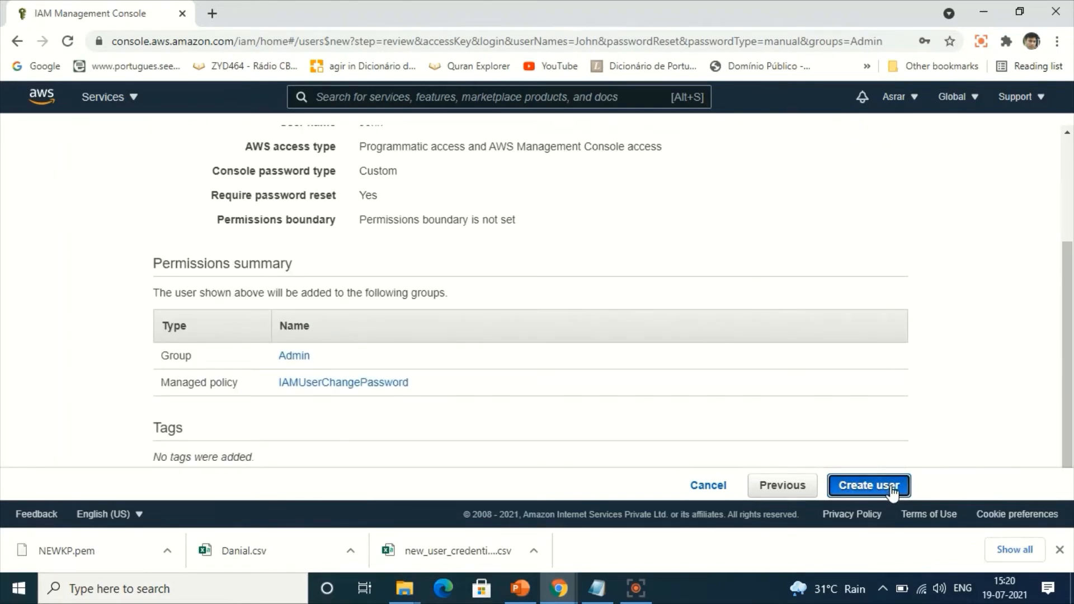
click(1059, 551)
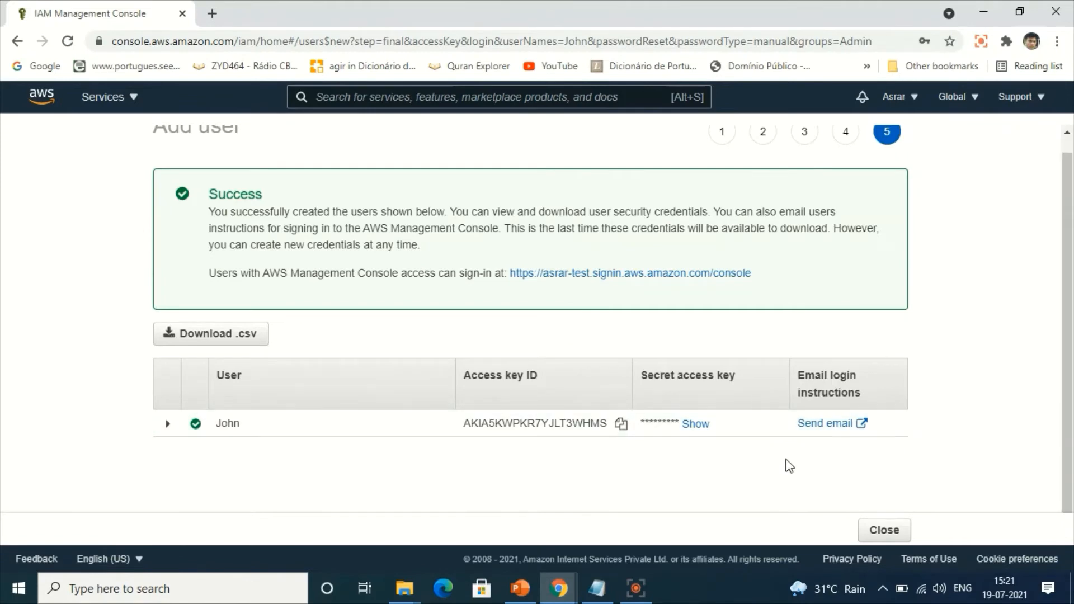
Download the user's credentials as a CSV file named after the user's first name and close the Add user wizard.
click(211, 336)
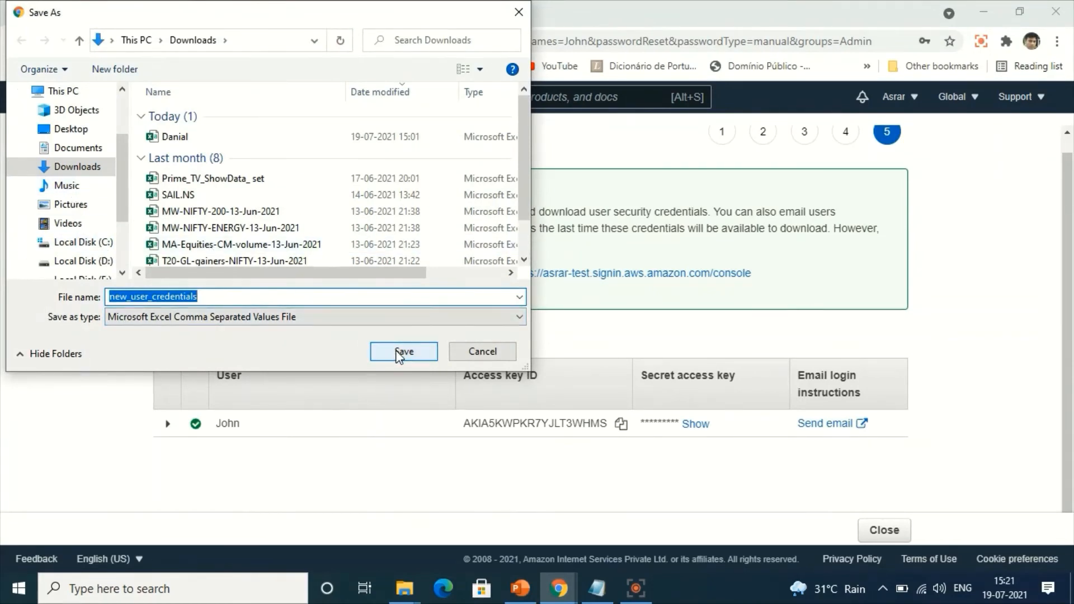
click(209, 301)
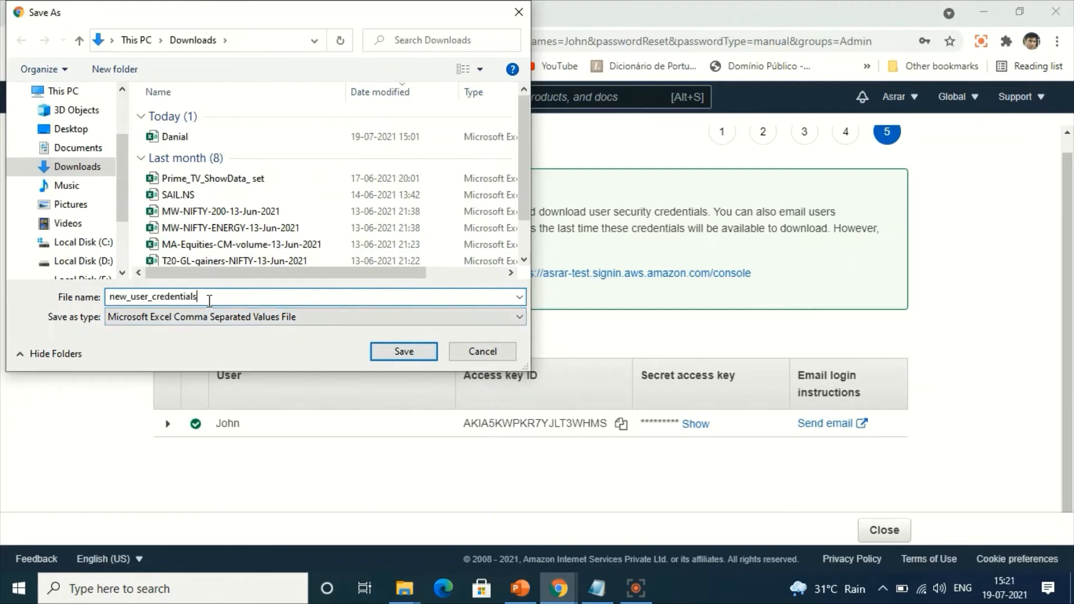
text(1)
key(BackSpace)
key(BackSpace)
key(BackSpace)
key(BackSpace)
key(BackSpace)
key(BackSpace)
key(BackSpace)
key(BackSpace)
key(BackSpace)
key(BackSpace)
key(BackSpace)
key(BackSpace)
key(BackSpace)
key(BackSpace)
key(BackSpace)
key(BackSpace)
key(BackSpace)
key(BackSpace)
key(BackSpace)
key(BackSpace)
text(John)
click(404, 351)
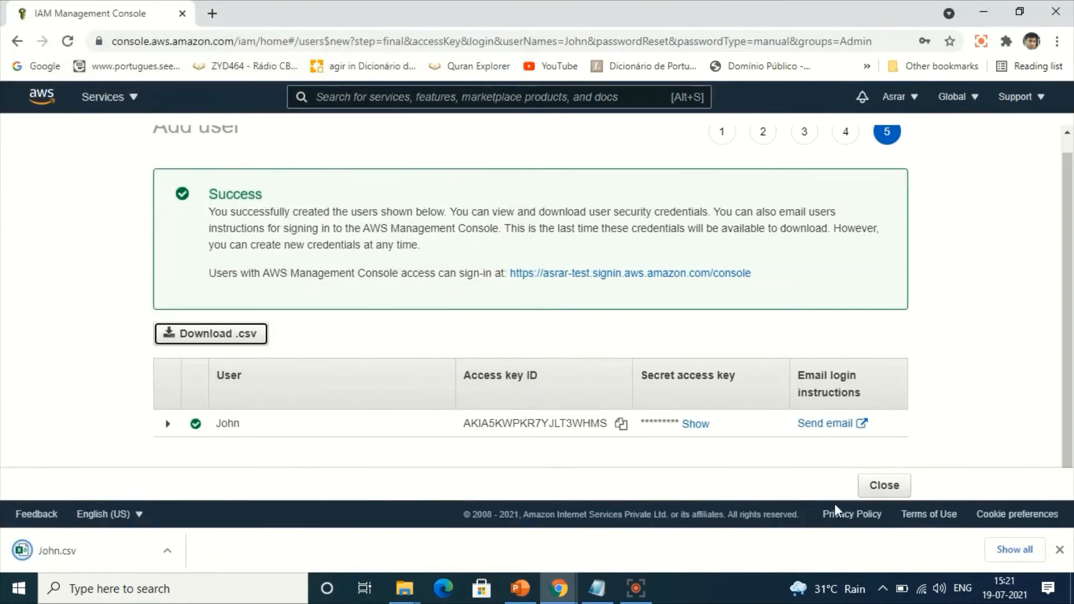
click(900, 497)
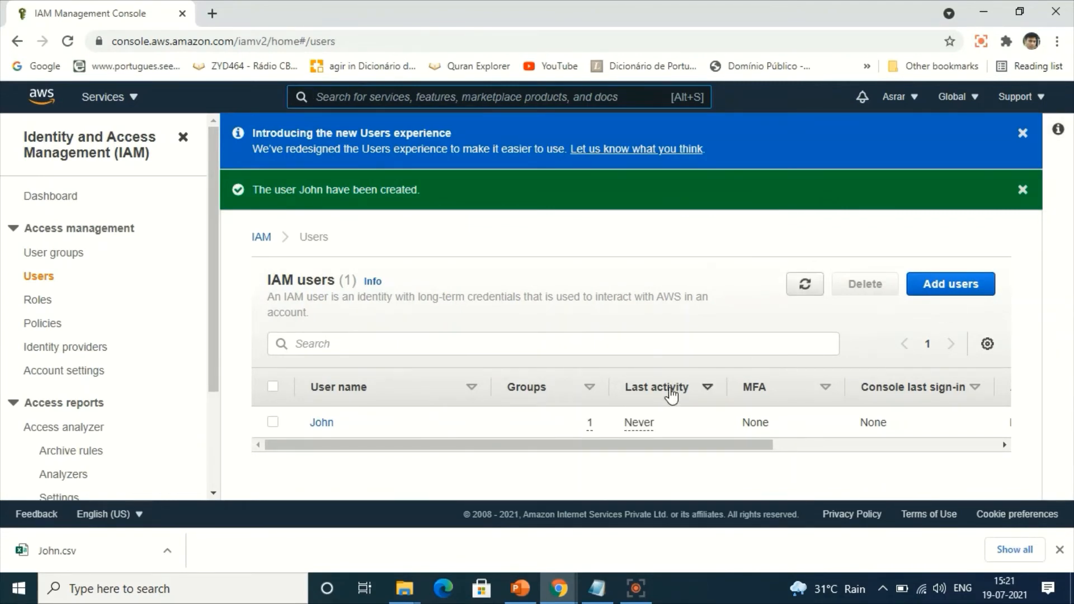
Open the new user's summary and examine the applied permissions policies and group membership.
click(273, 423)
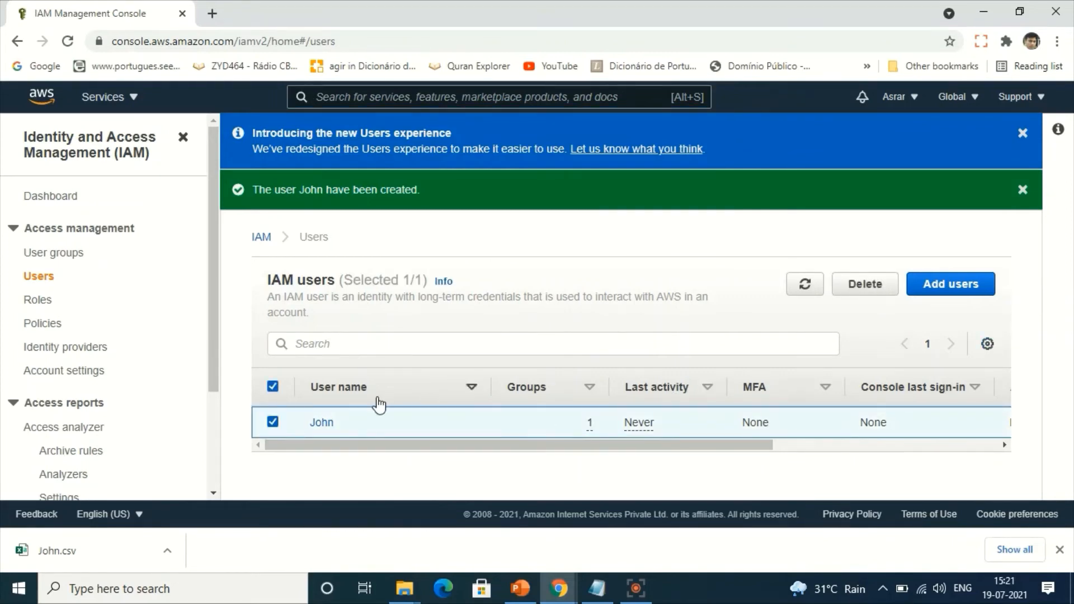
click(326, 424)
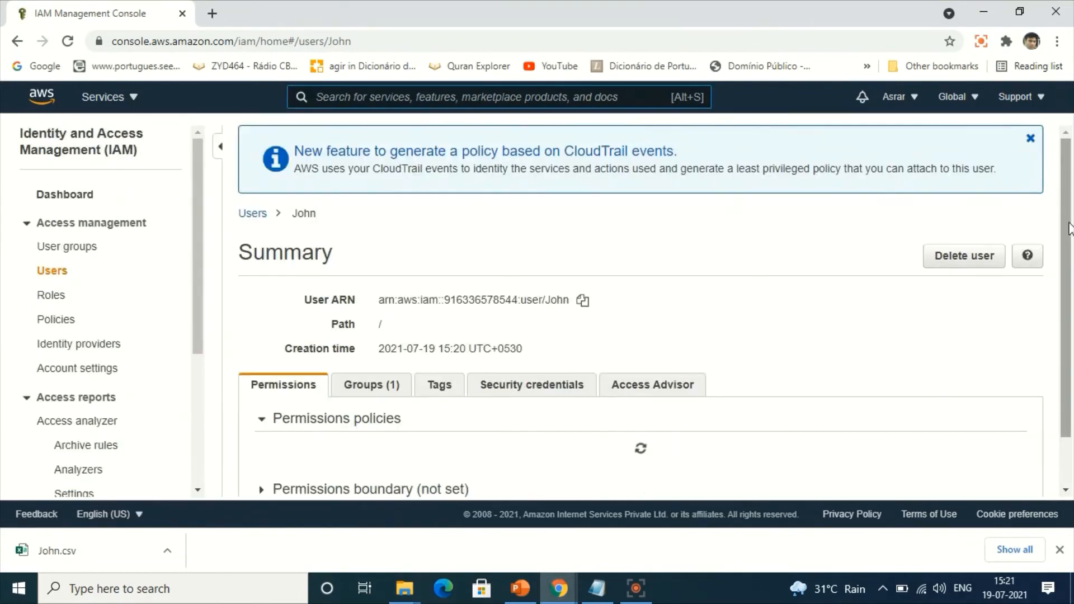
drag(1070, 228, 1065, 322)
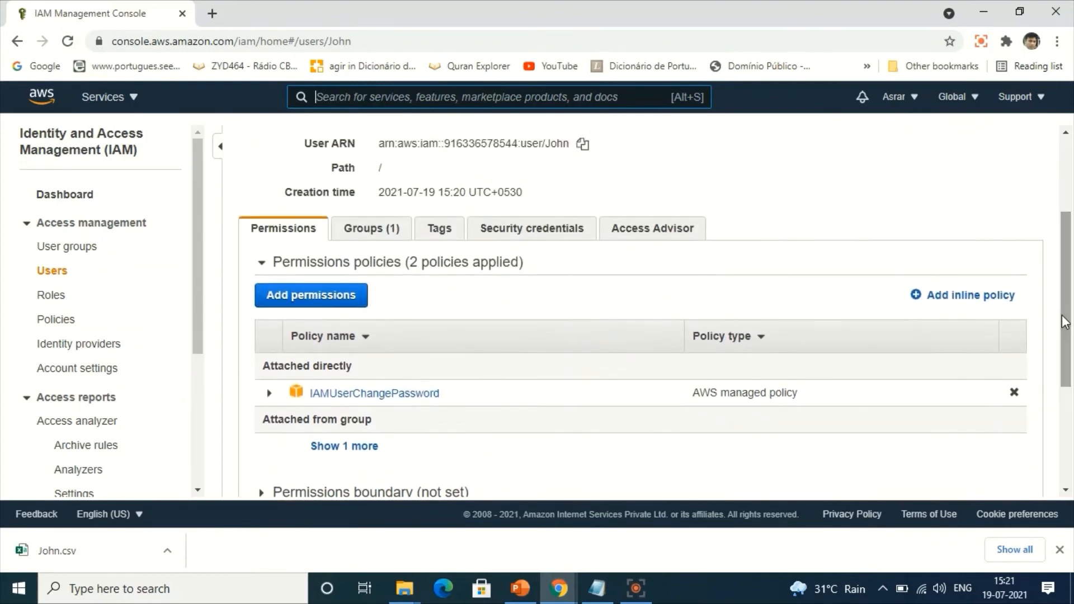
click(364, 230)
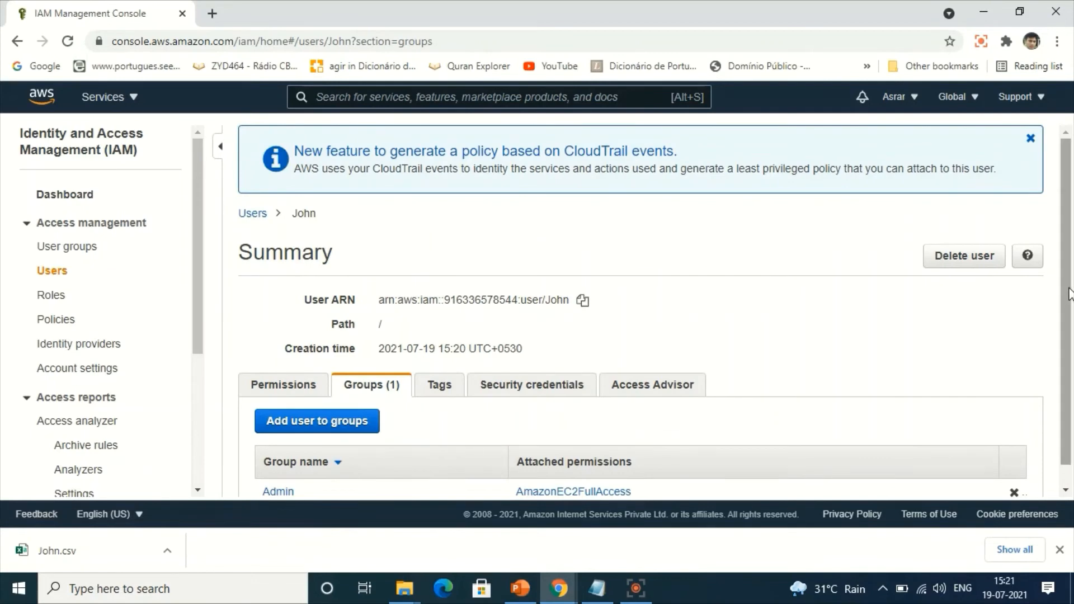
scroll(1070, 294, down, 1)
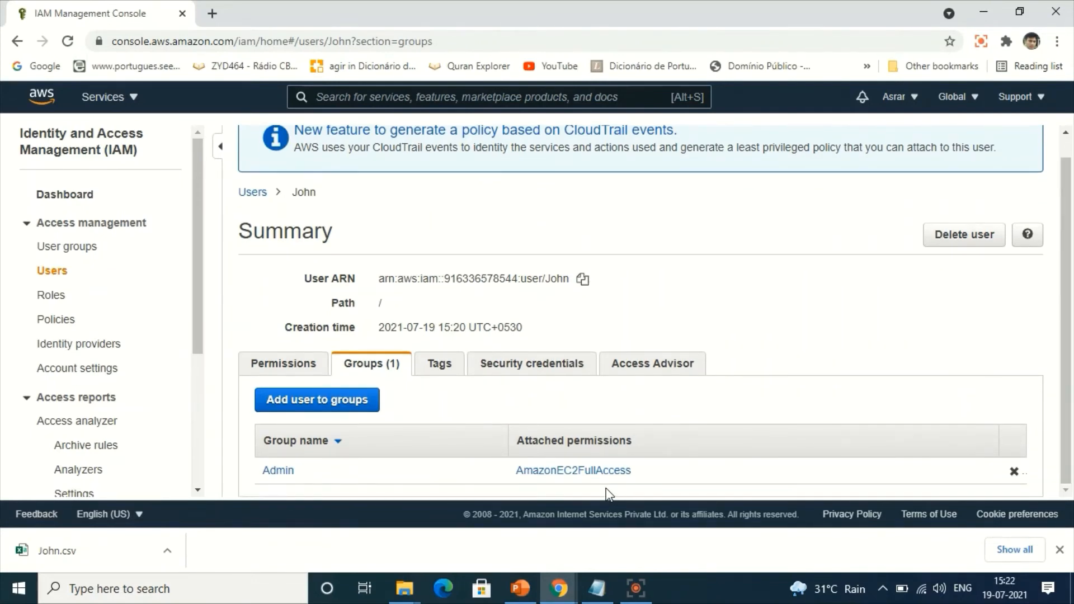
Show the user's security credentials and select the console sign-in link.
click(538, 373)
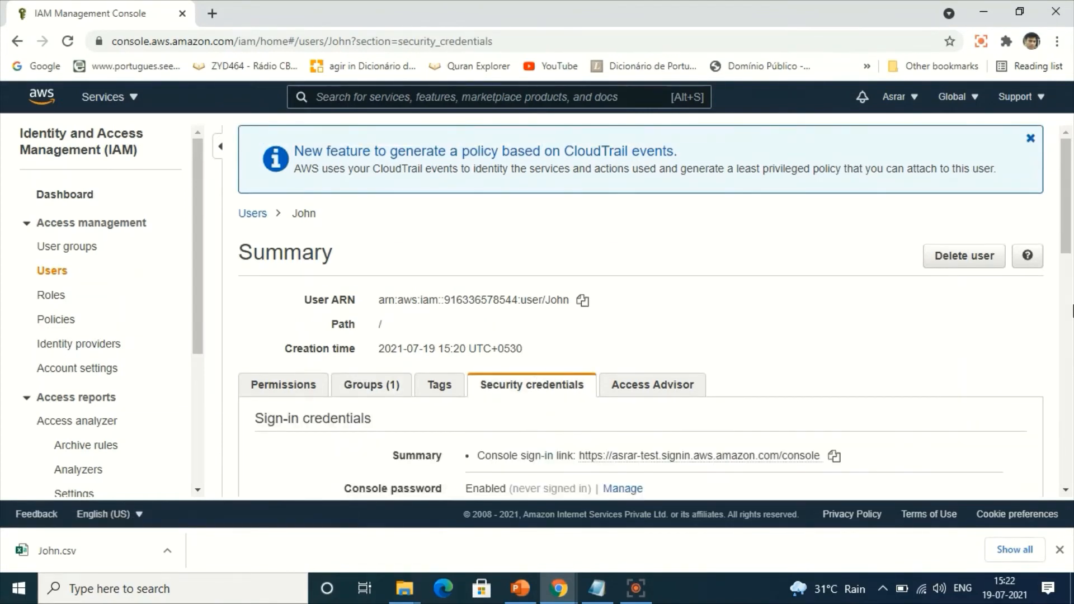
scroll(1071, 305, down, 3)
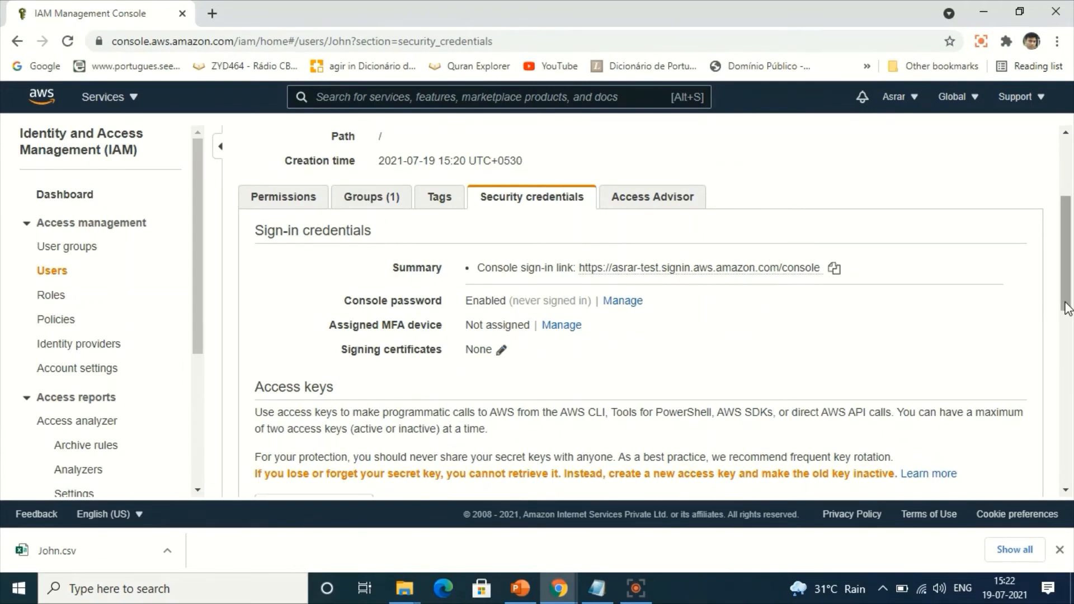
drag(1066, 306, 1066, 268)
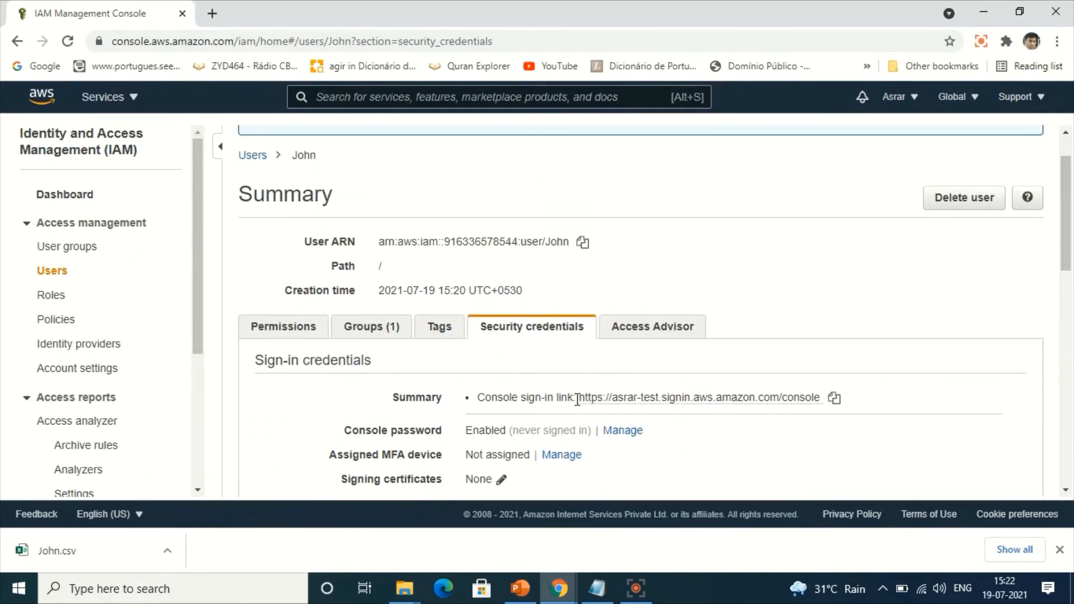
drag(576, 398, 842, 407)
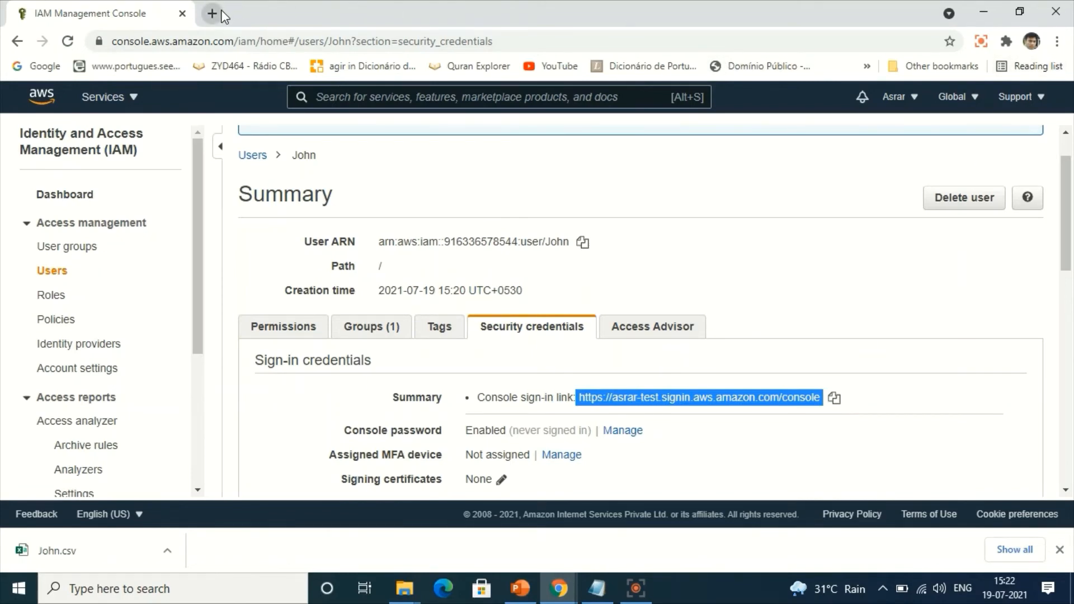
click(1057, 41)
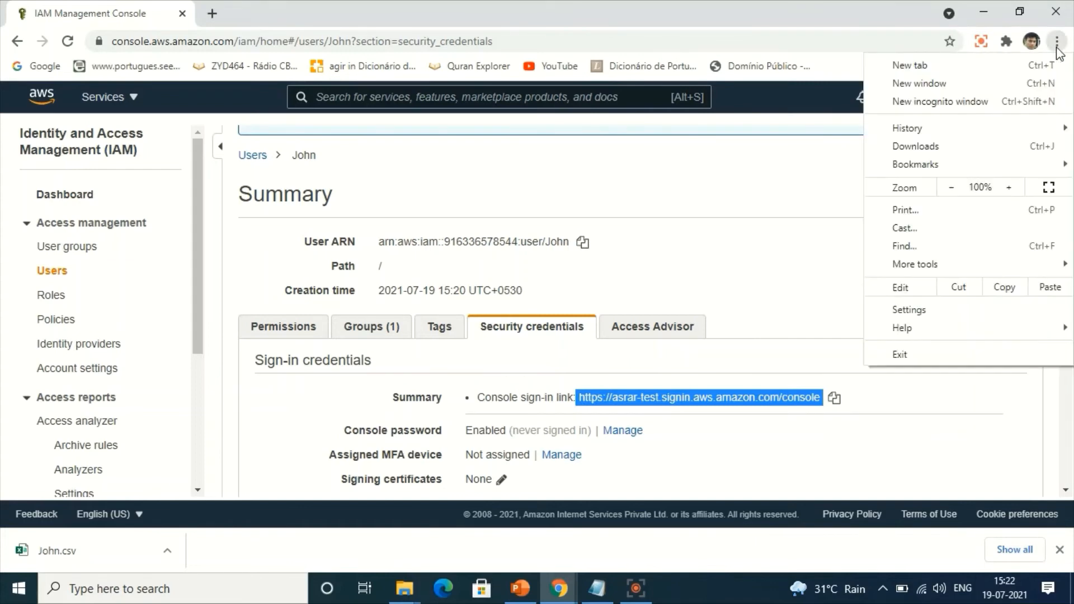
click(951, 103)
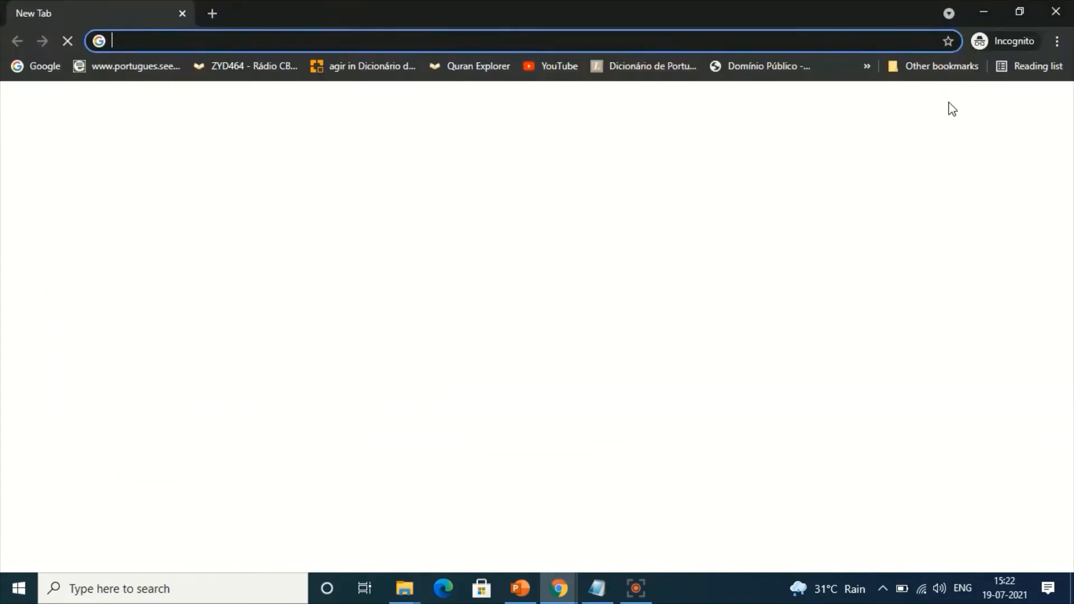
click(336, 60)
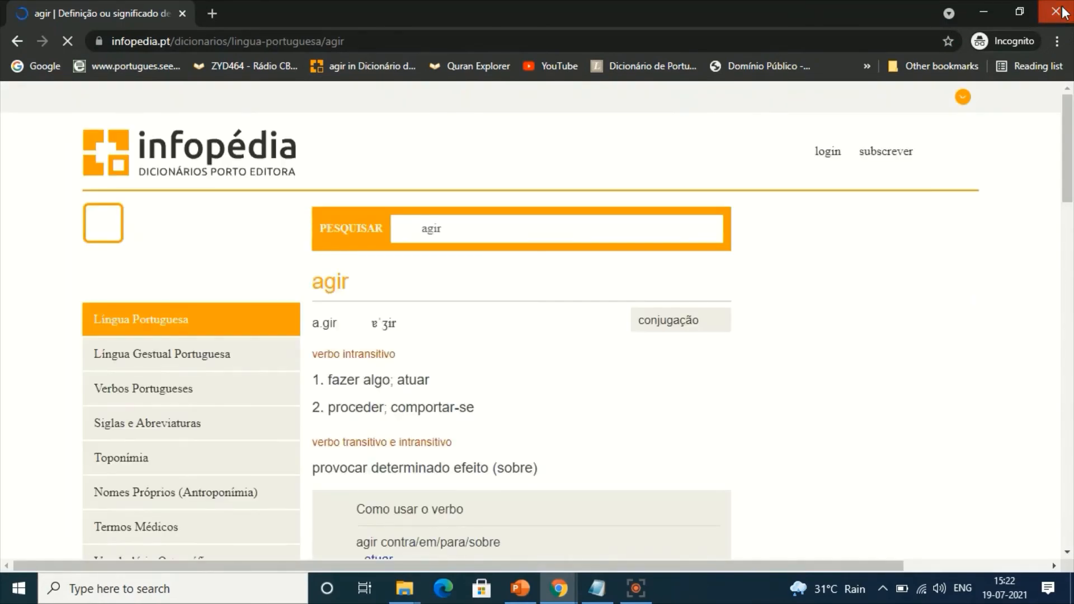
click(1057, 12)
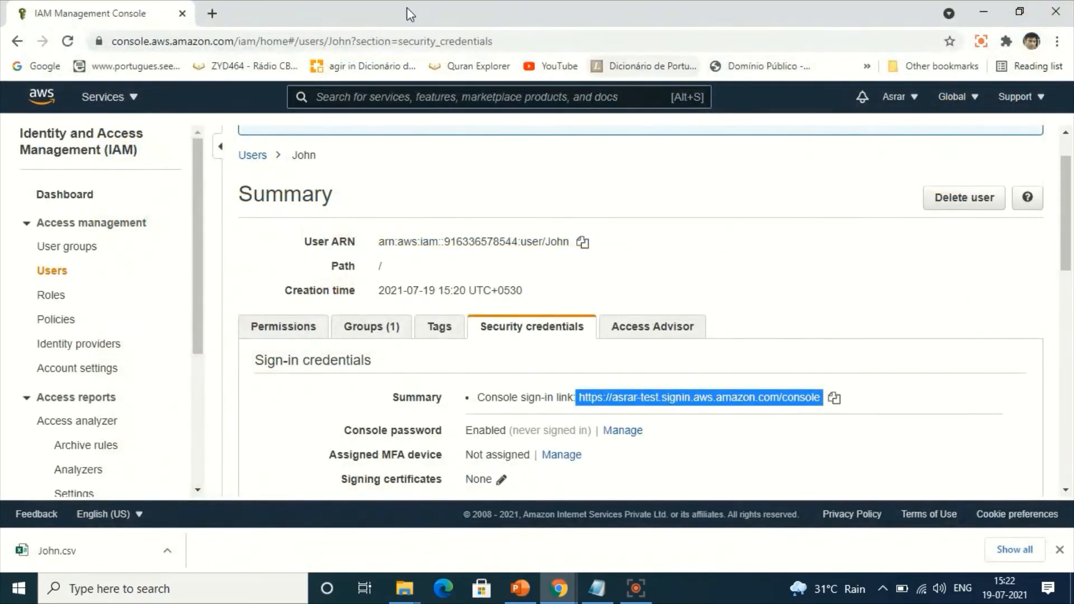
Open the copied console sign-in link in a new browser tab.
click(212, 13)
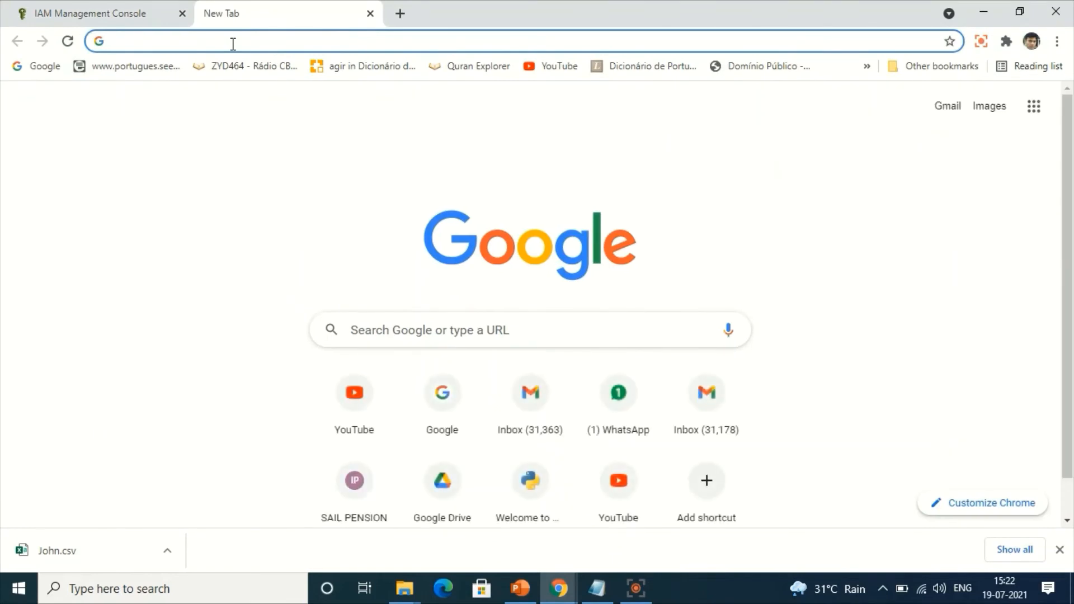
text(https://asrar-test.signin.aws.amazon.com/console)
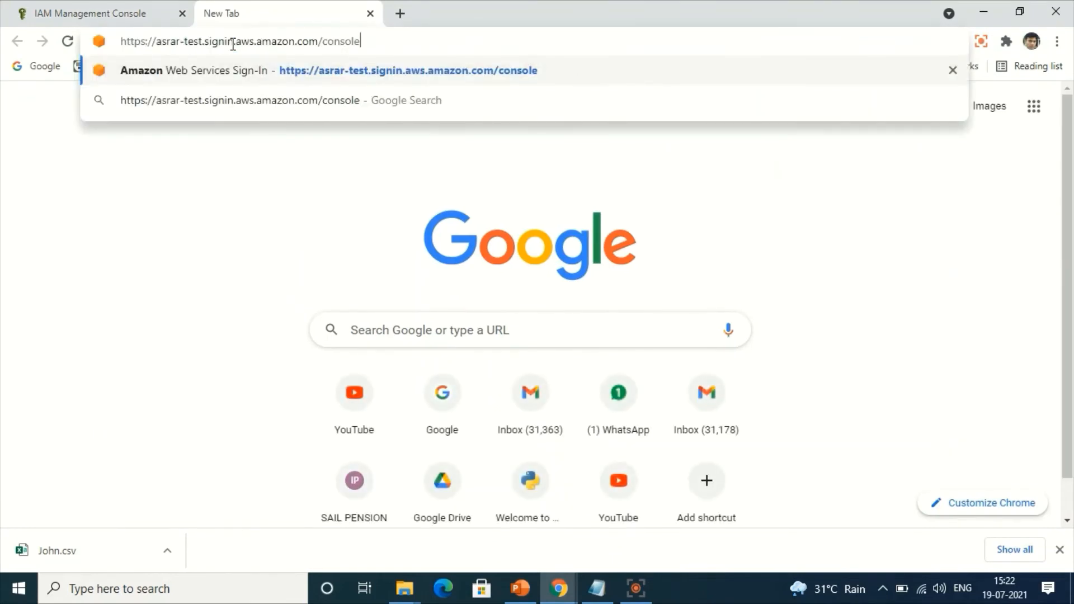
key(Return)
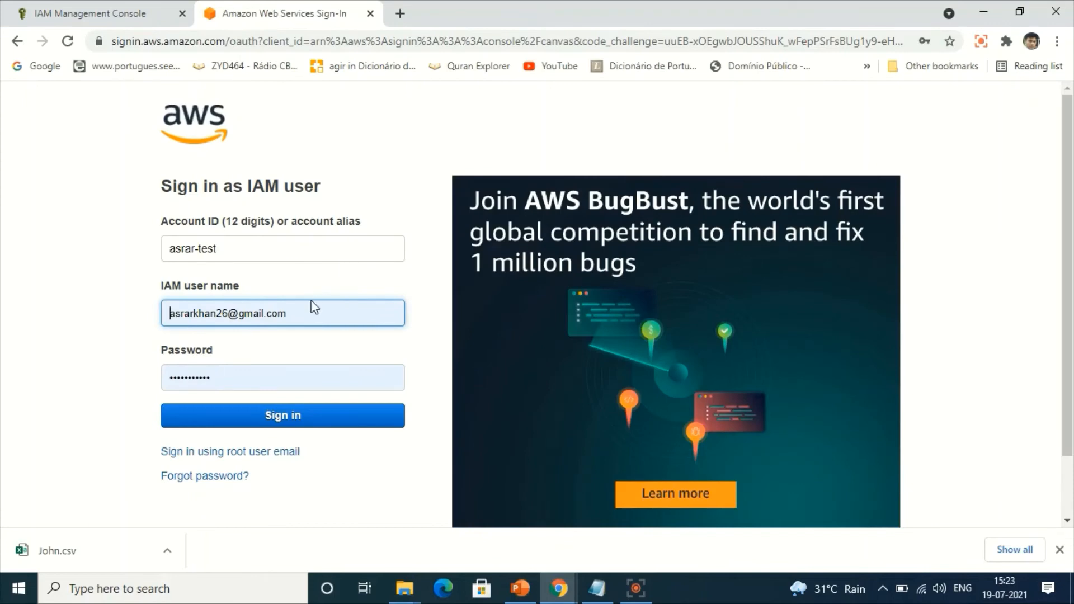
Replace the prefilled IAM user name with the new user's name, enter the account password, and try to sign in.
click(300, 313)
key(ctrl+a)
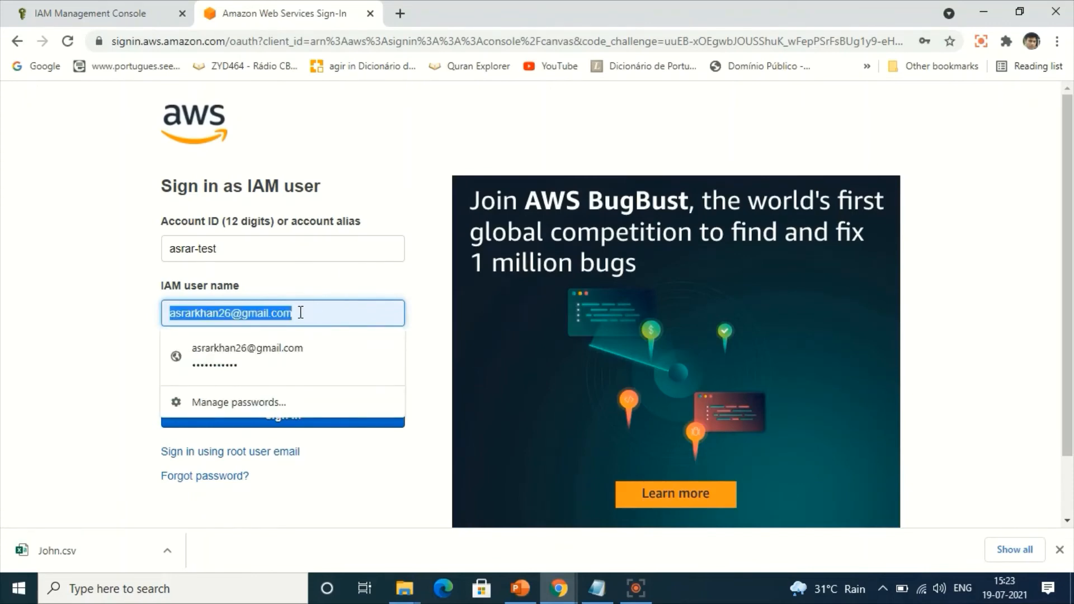
text(John)
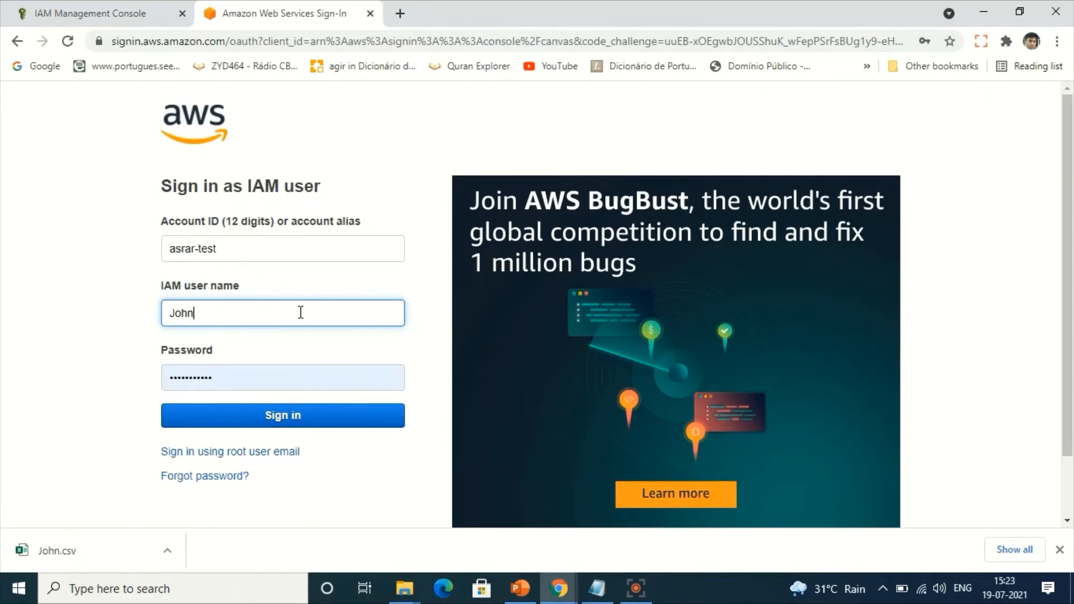
key(Tab)
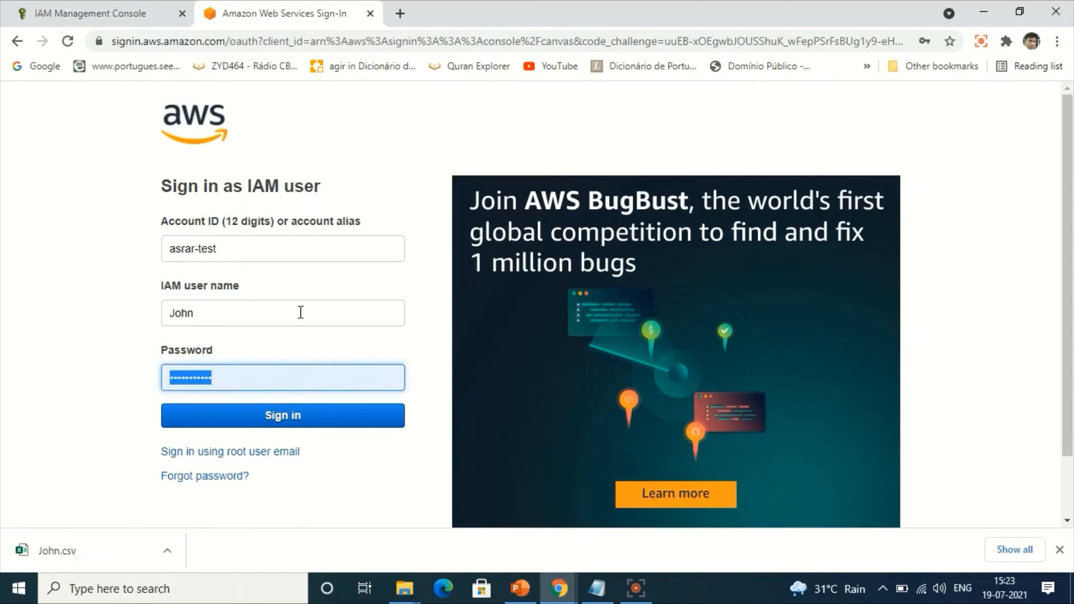
text(****)
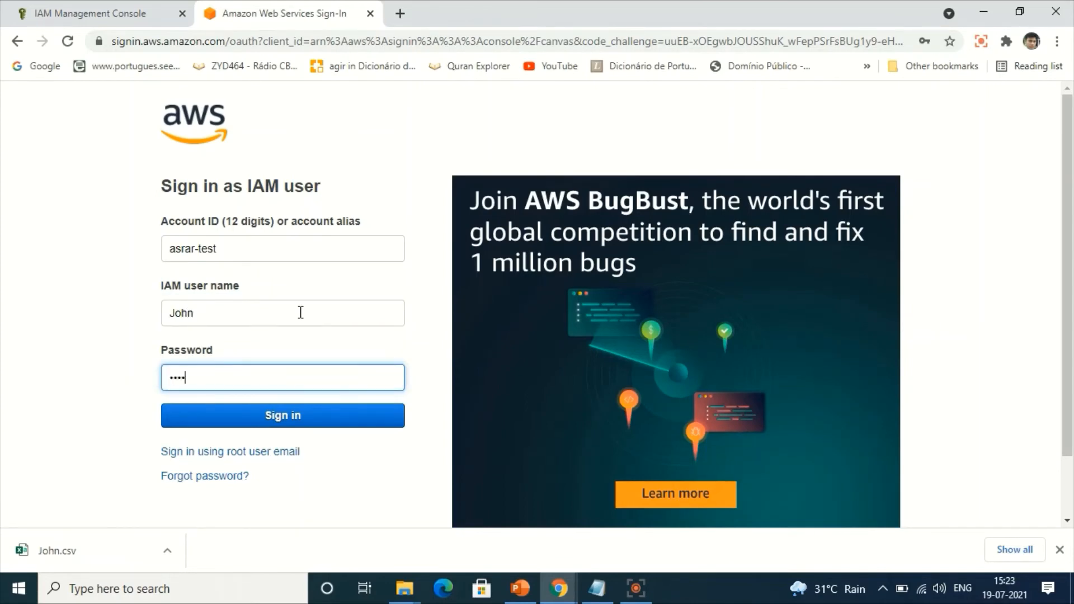
text(*****)
key(Return)
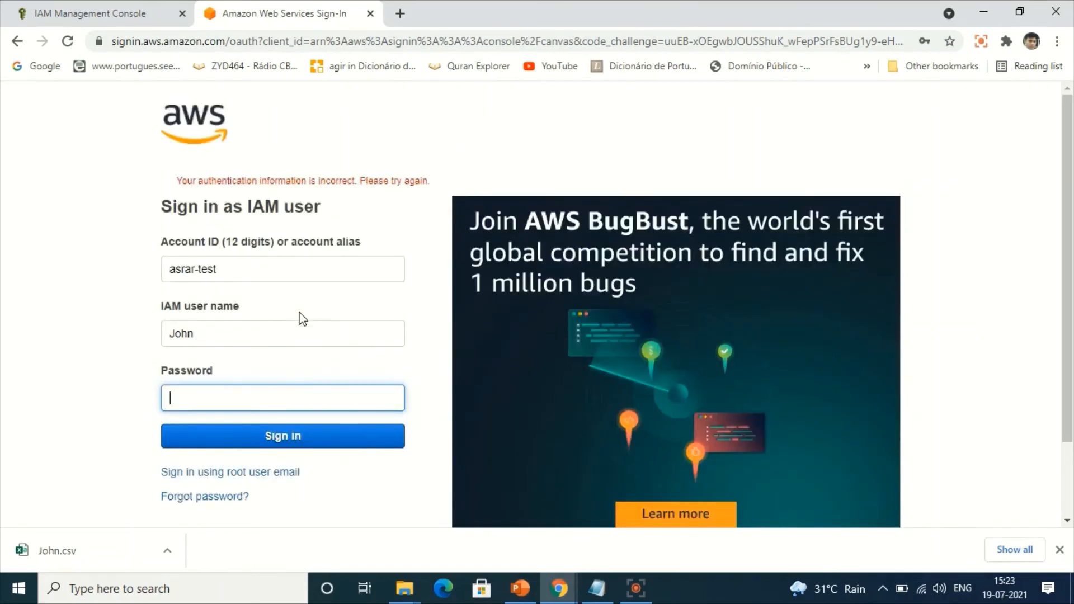
Re-enter the IAM user's password and sign in again.
text(*******)
key(Return)
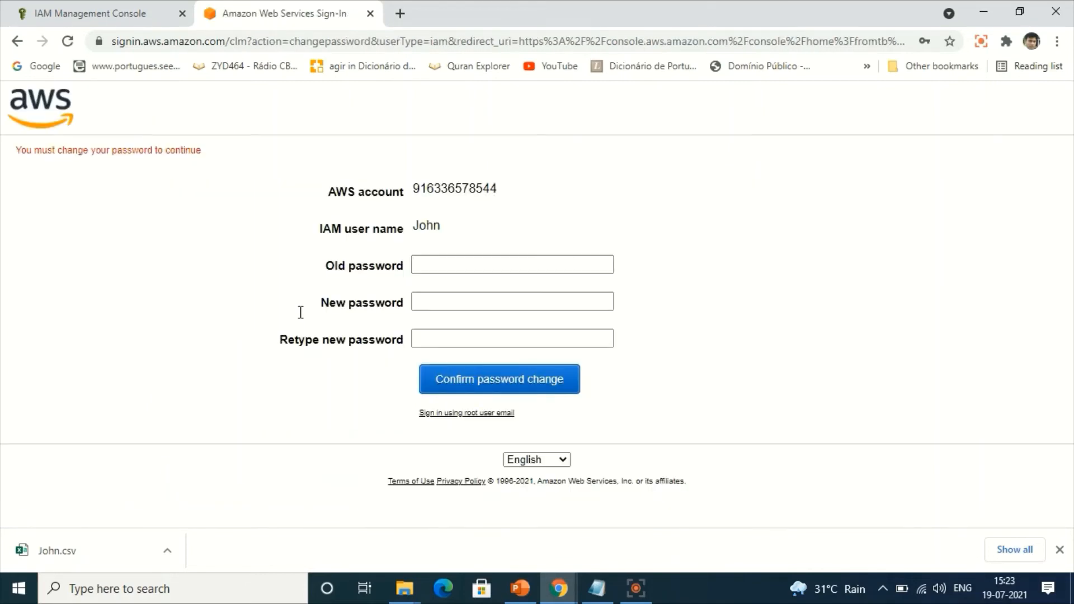
Try to change the user's password by entering the old password and the new password with its confirmation.
click(475, 268)
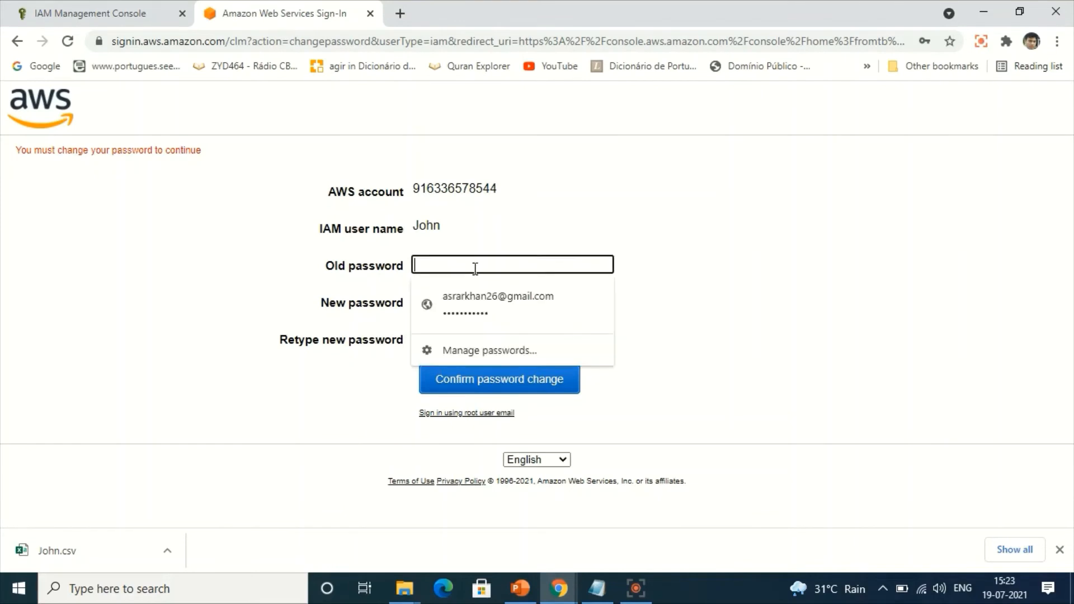
text(***)
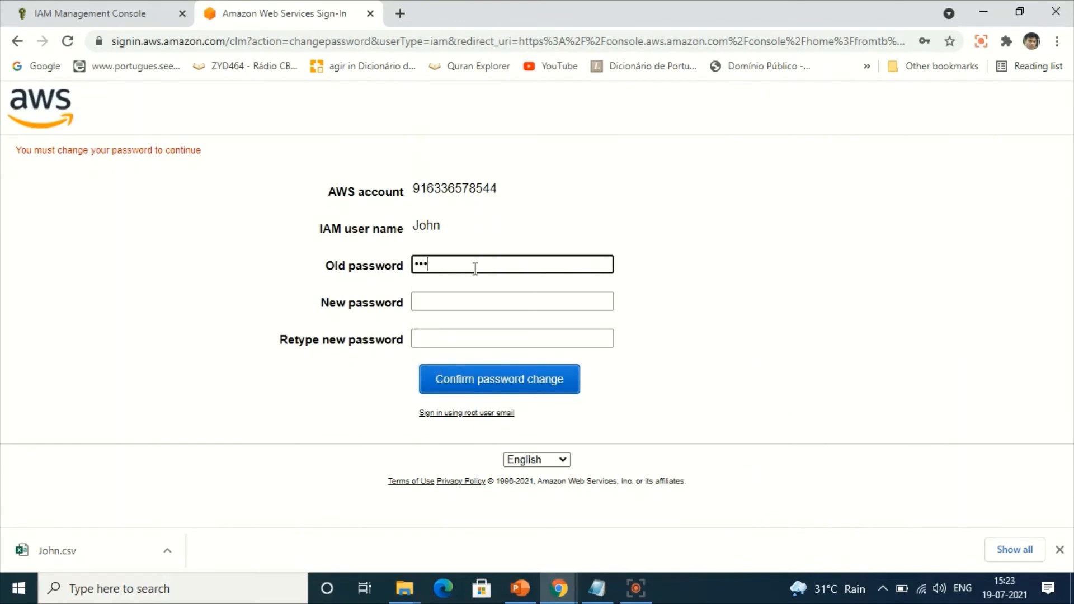
text(*****)
key(Tab)
text(*****)
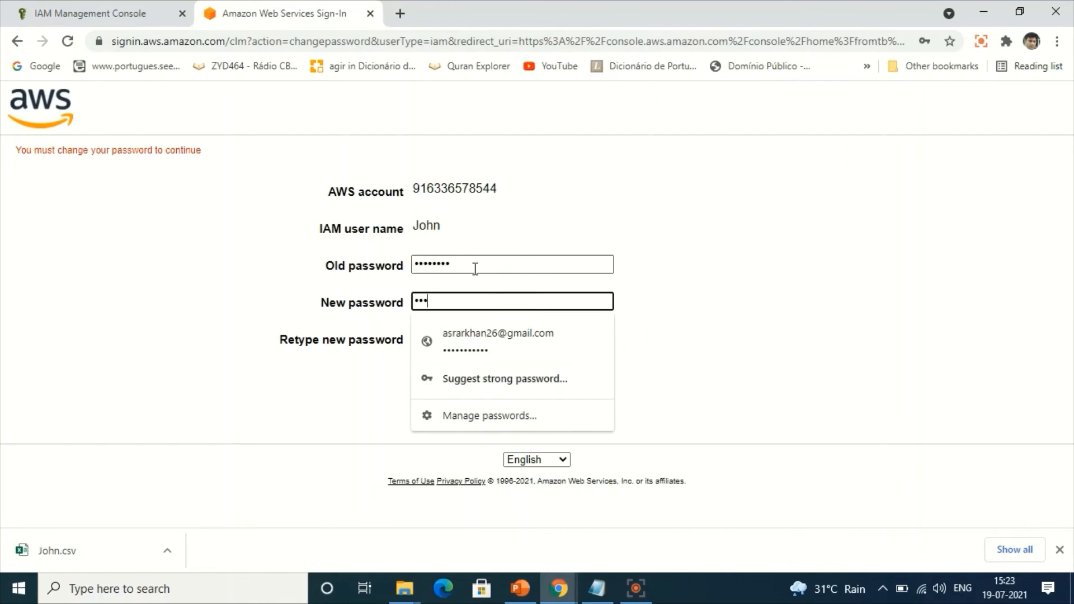
key(Tab)
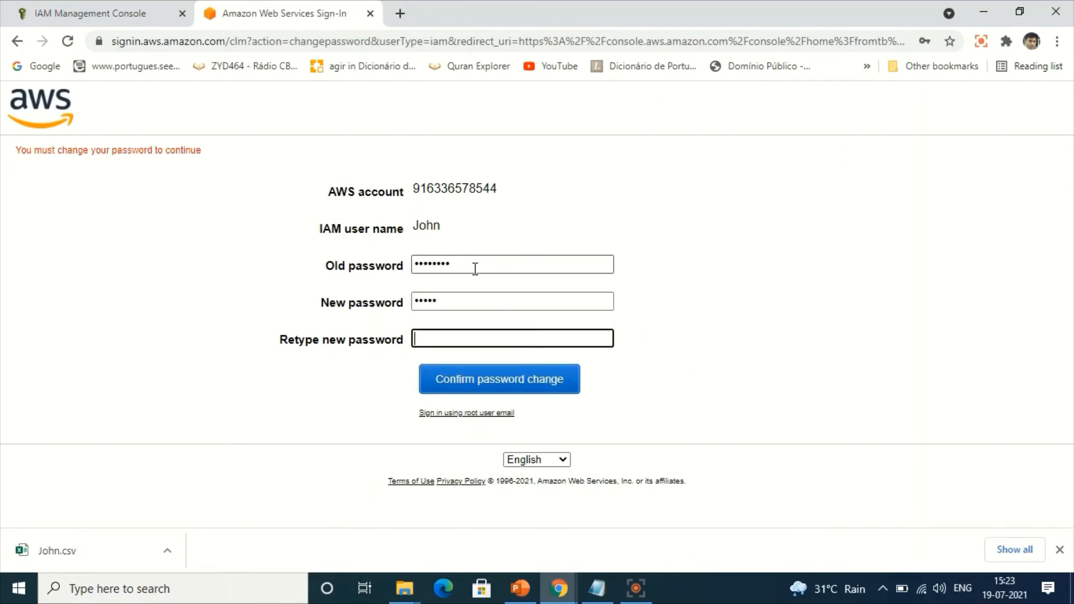
click(463, 301)
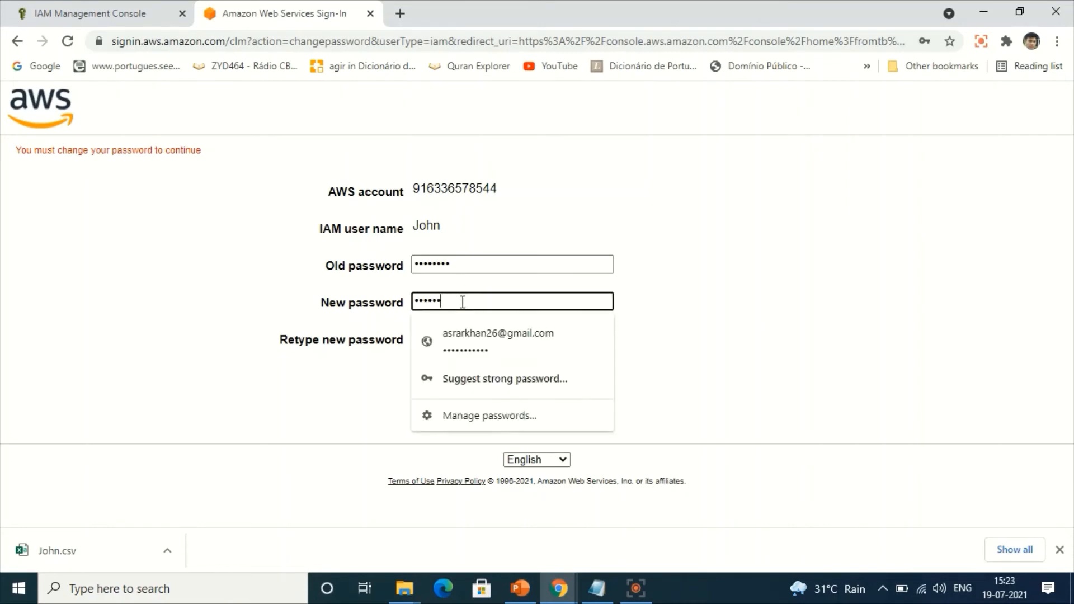
key(Tab)
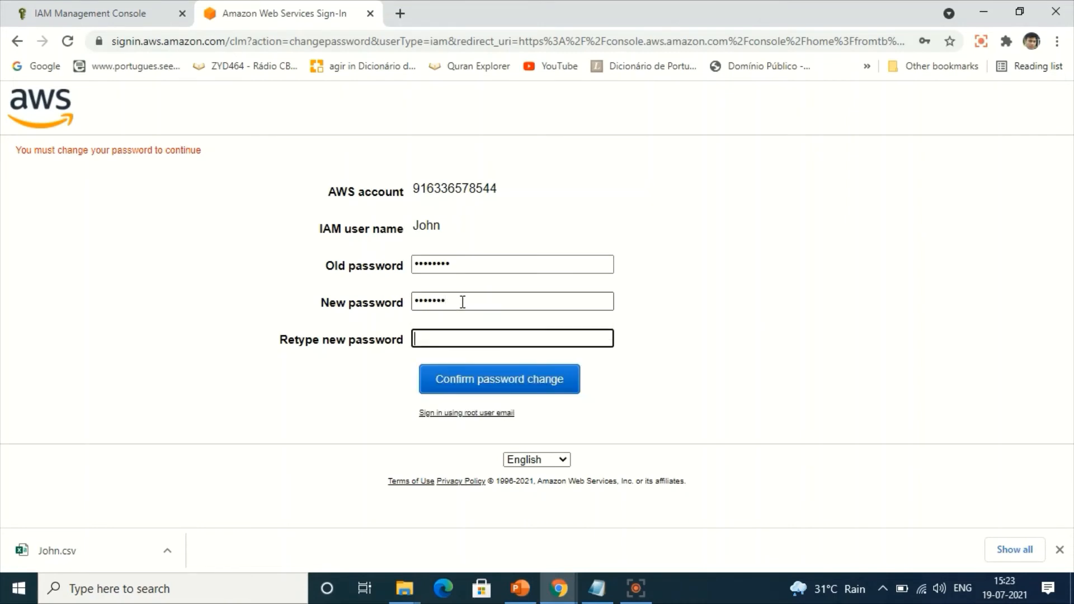
text(********)
key(Return)
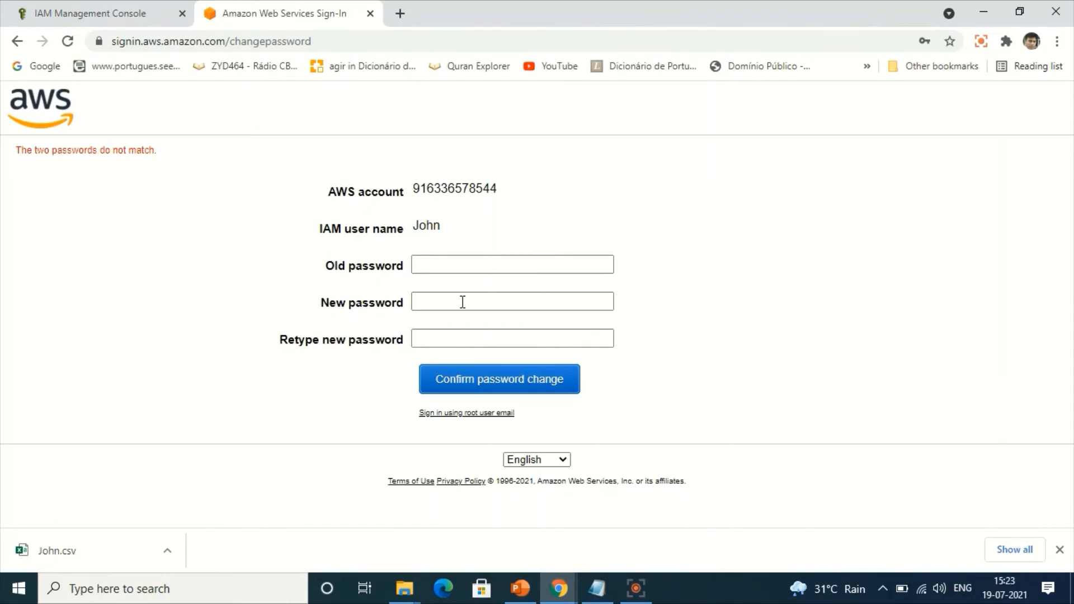
Fill in the old password and matching new passwords, confirm the password change, and dismiss the browser's offer to save it.
click(437, 264)
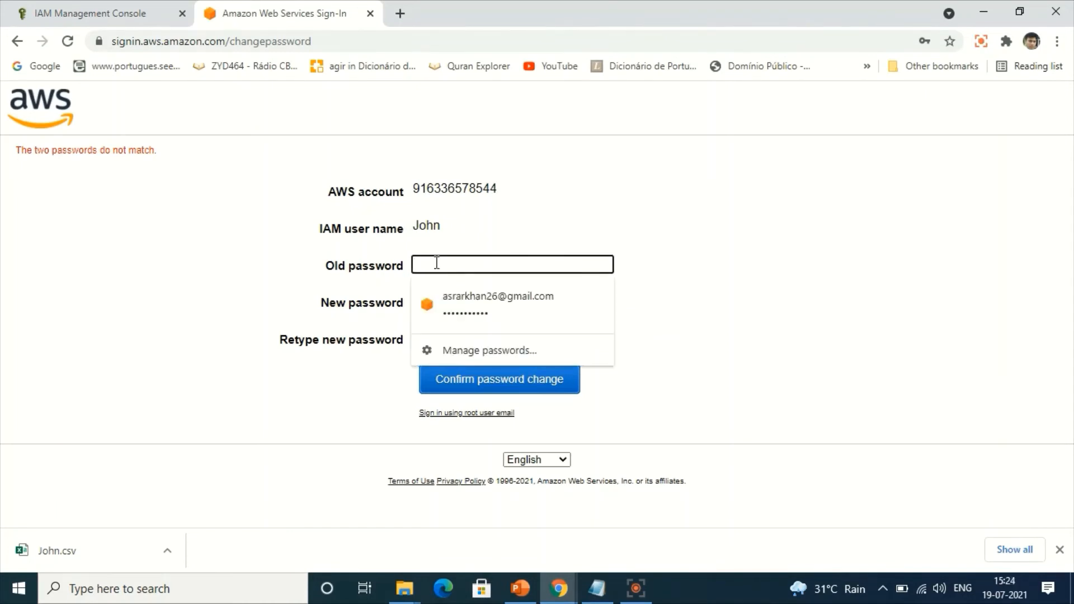
text(•••••)
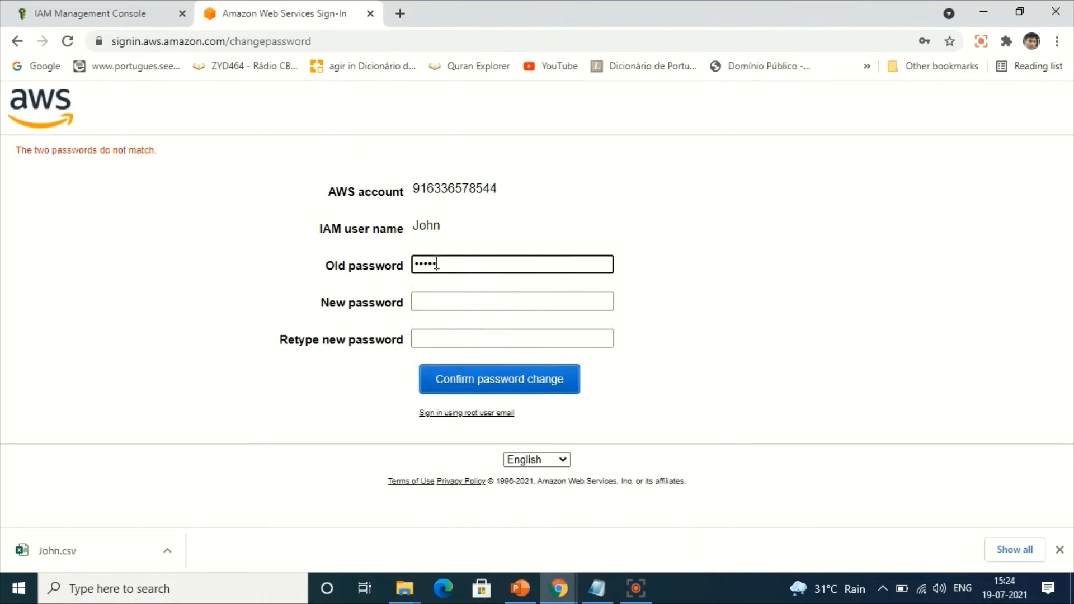
text(••)
key(Tab)
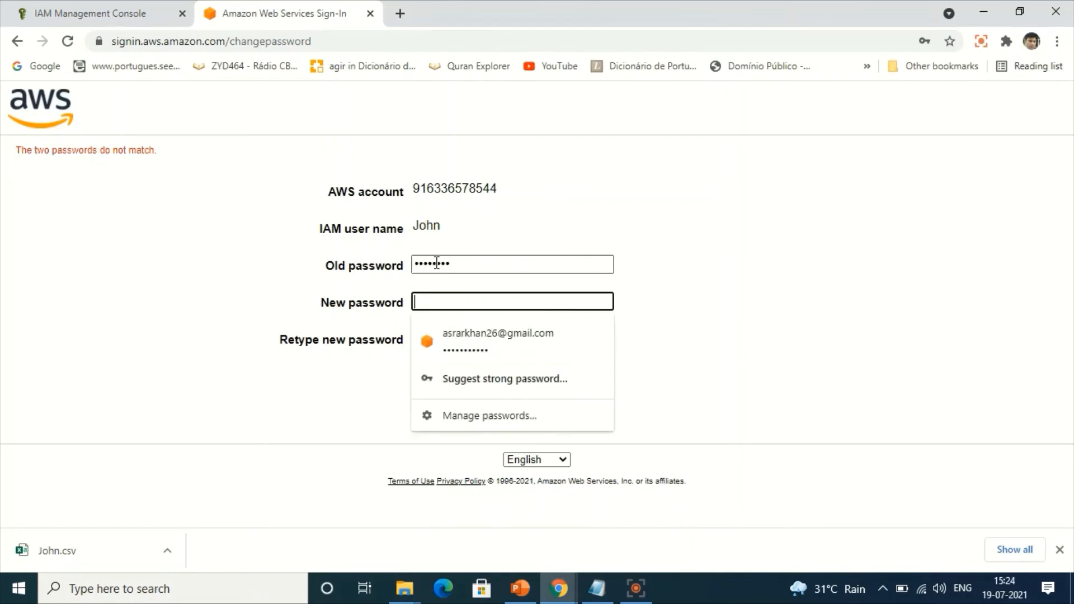
text(••••••••)
key(Tab)
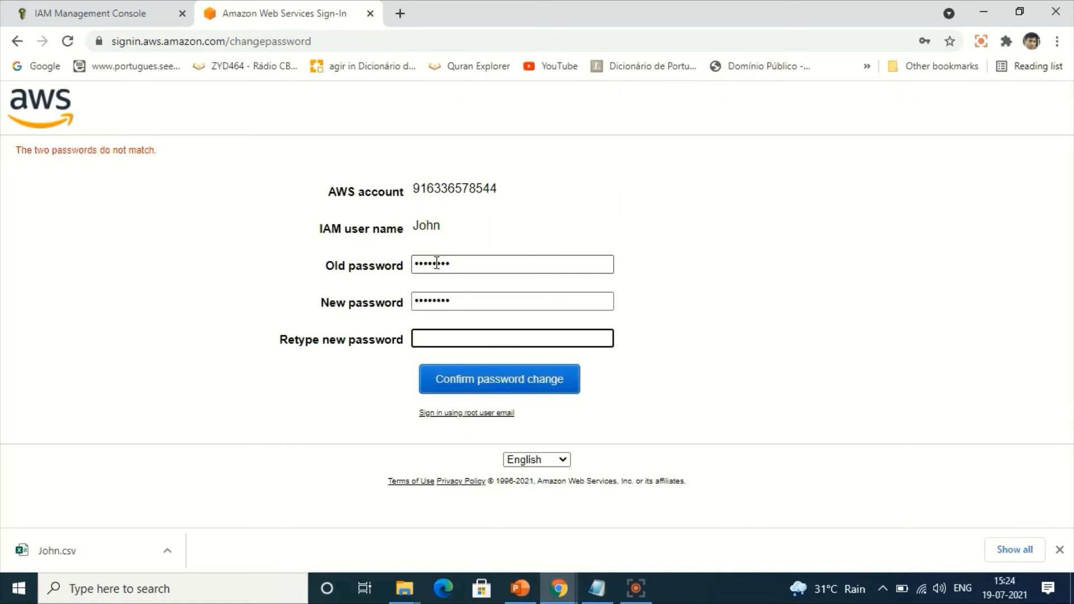
text(••••••••)
click(471, 391)
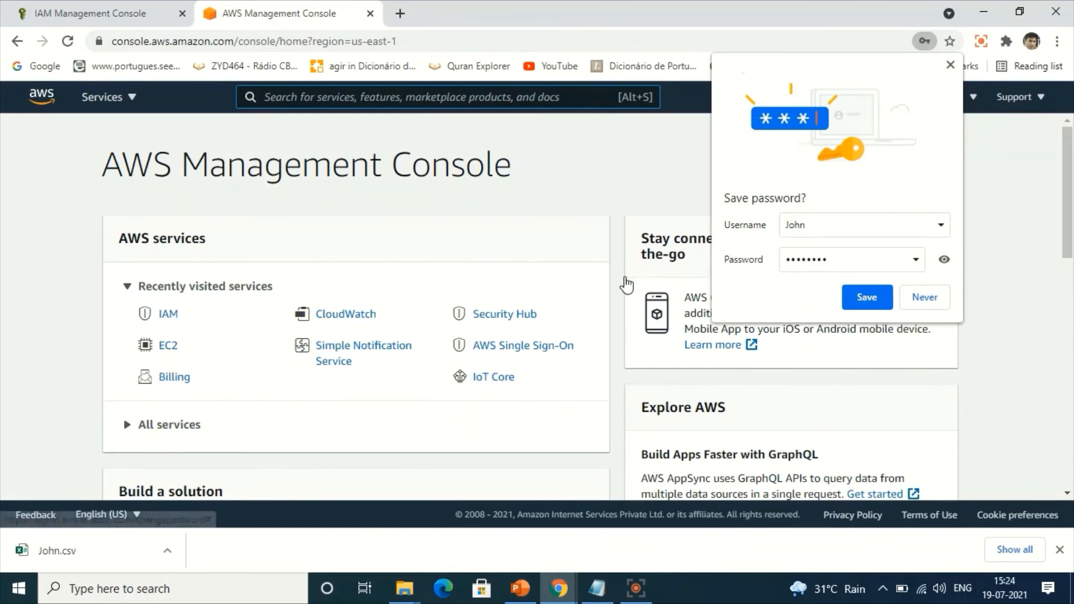
click(950, 65)
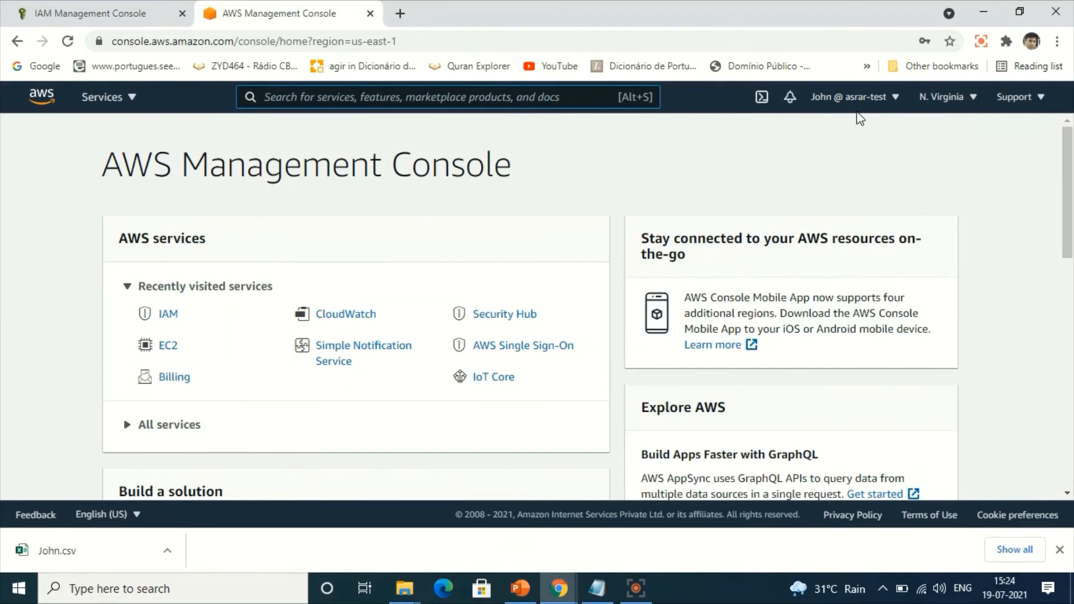
Check the IAM user's access to the EC2 dashboard and Events page, and to the Billing dashboard.
click(170, 349)
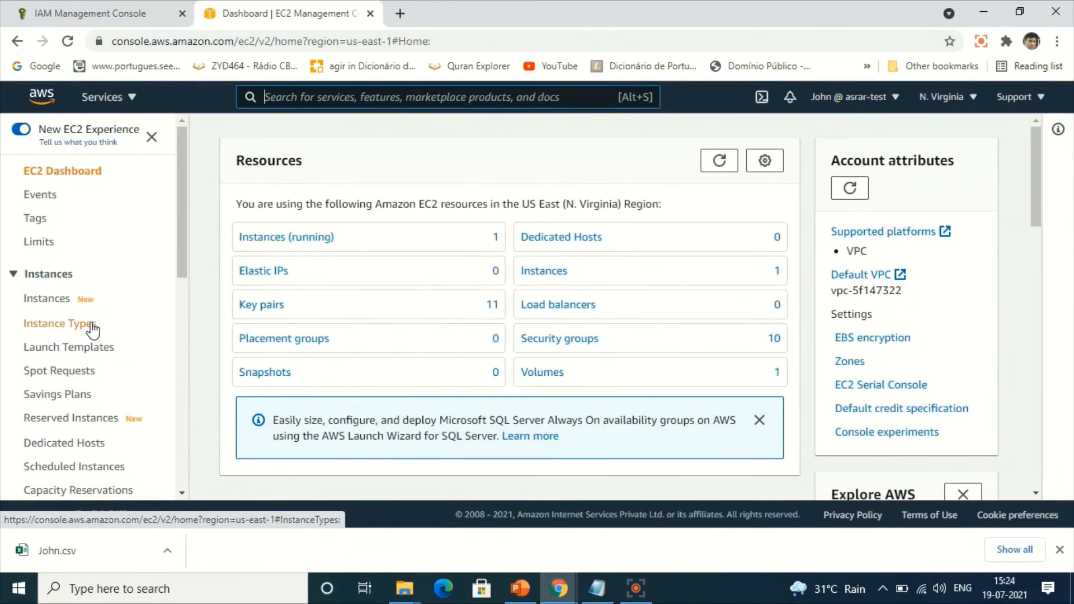
click(40, 195)
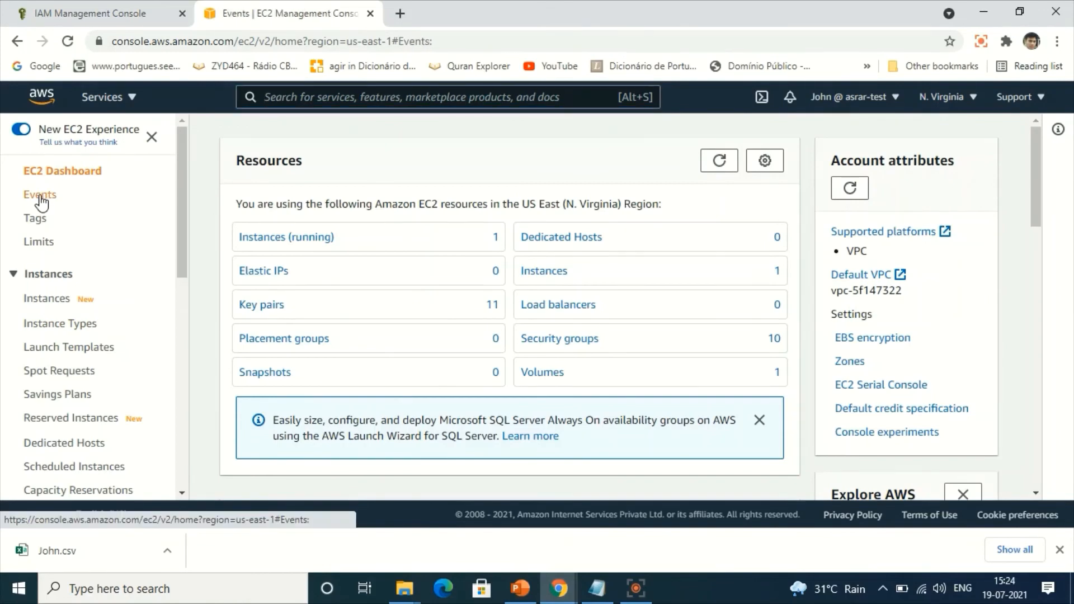
click(37, 175)
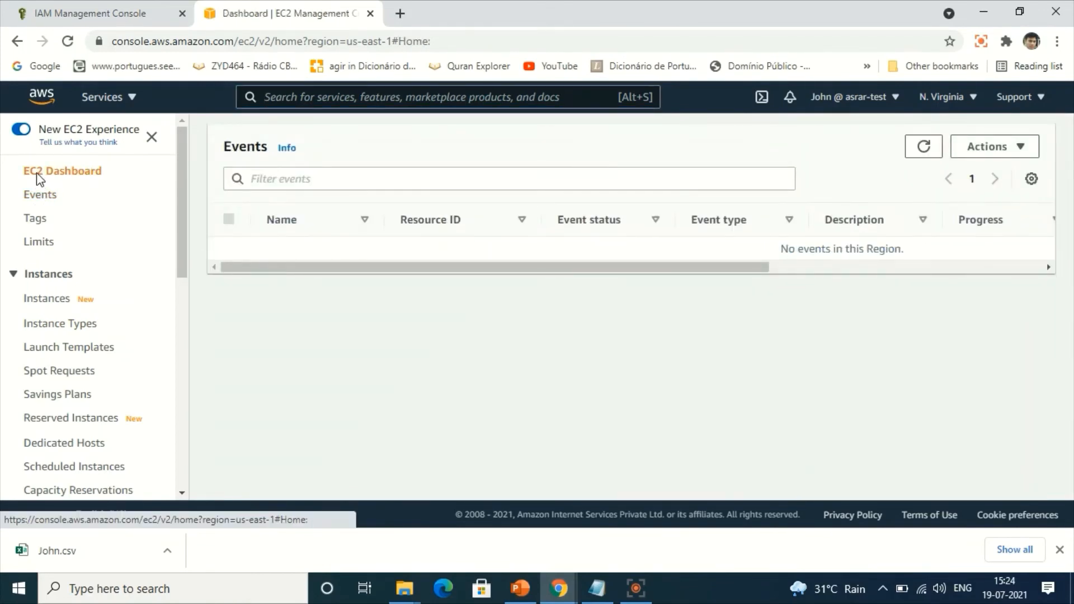
click(96, 101)
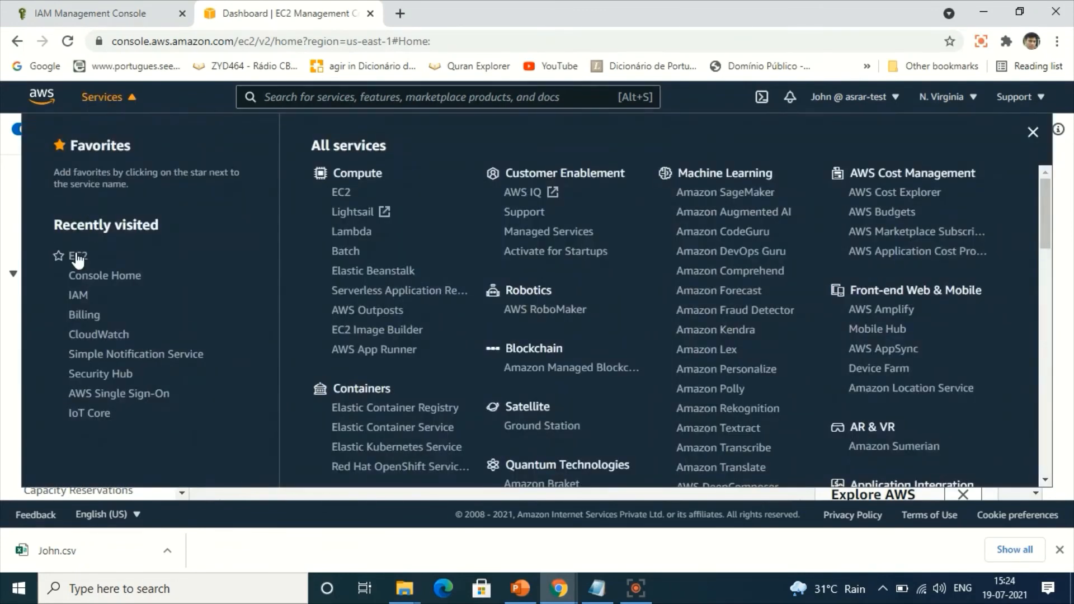
click(79, 317)
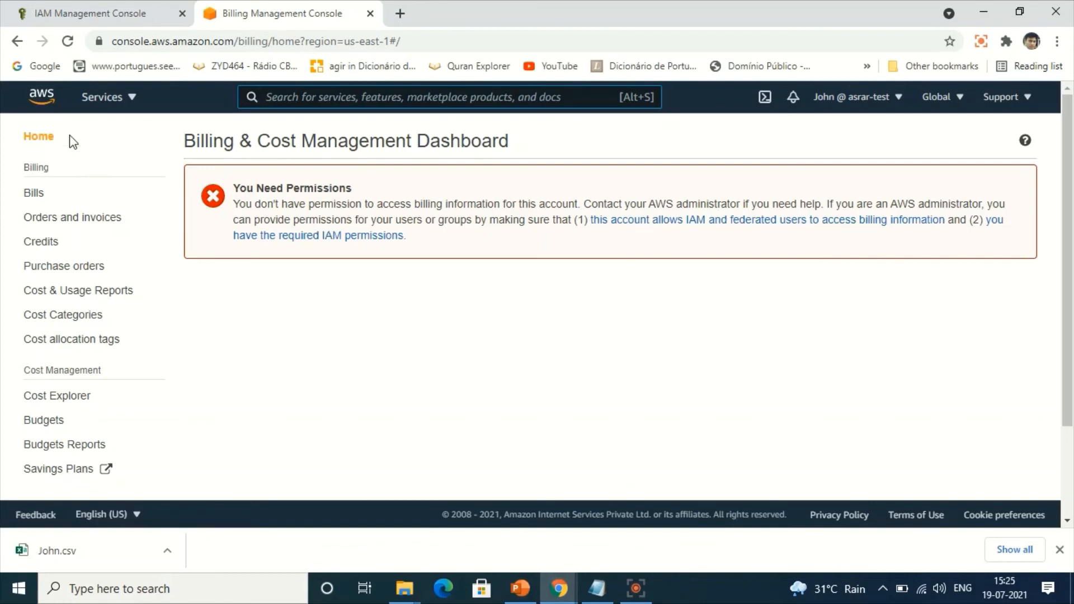
Return to the EC2 service and open its list of instances.
click(102, 97)
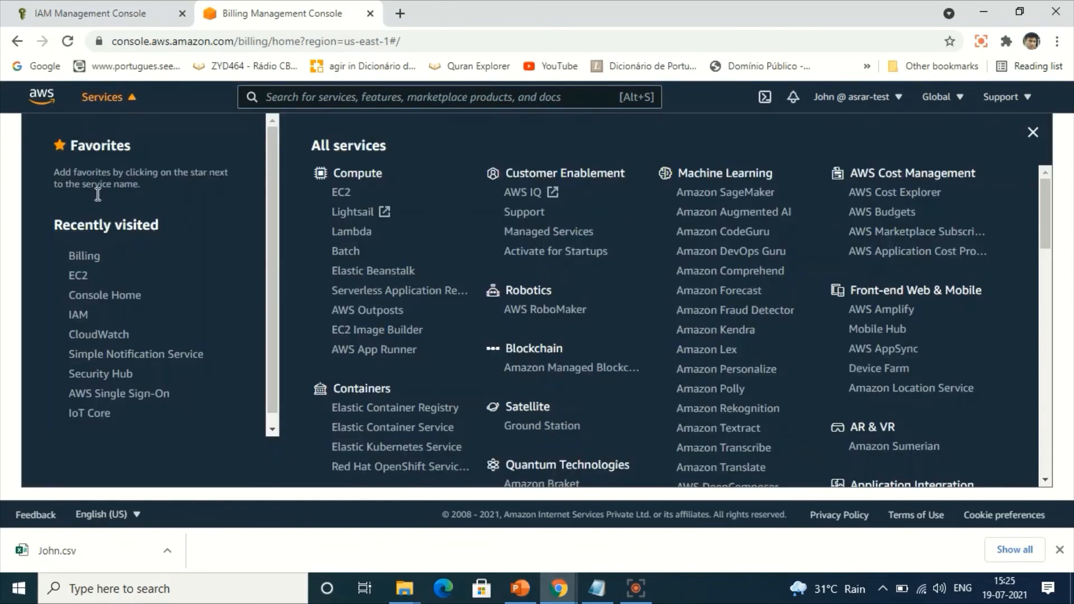
click(78, 275)
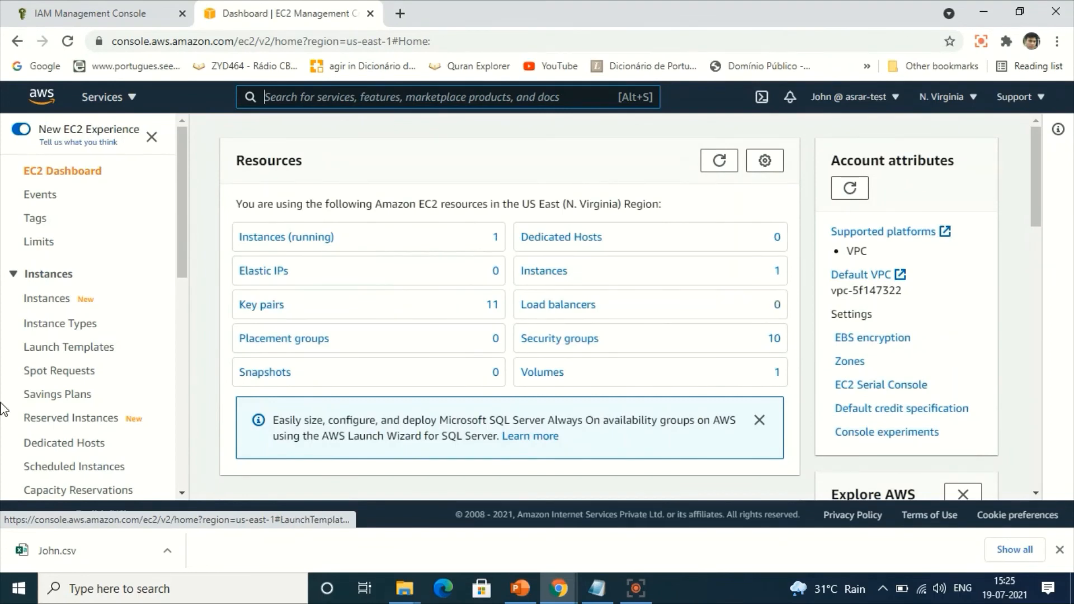
click(51, 300)
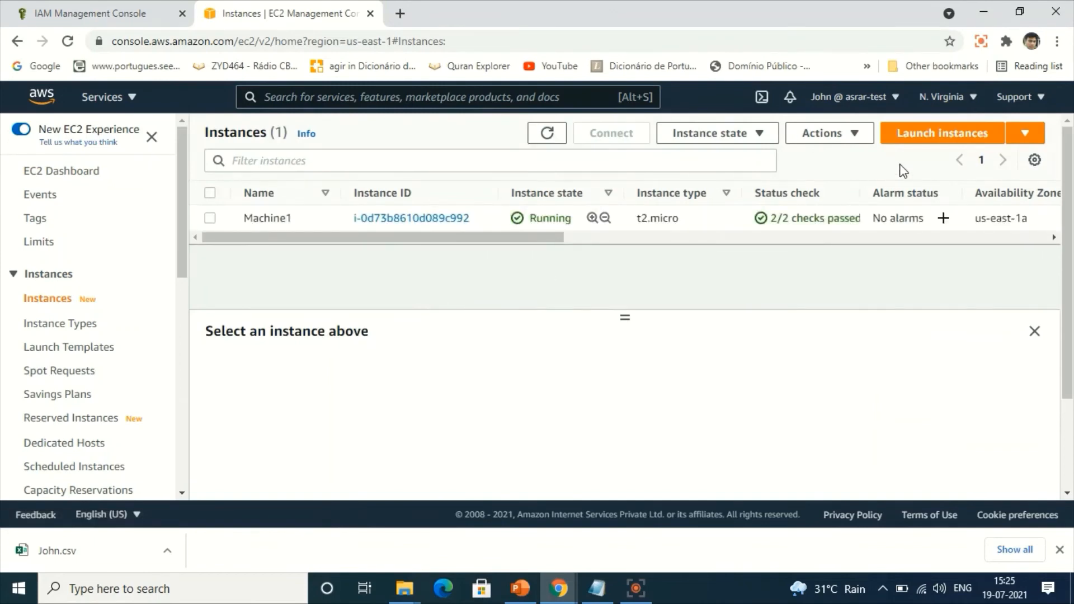
Start launching a new instance using the 64-bit (x86) Amazon Linux 2 AMI (HVM), SSD Volume Type, and the t2.micro instance type.
click(936, 142)
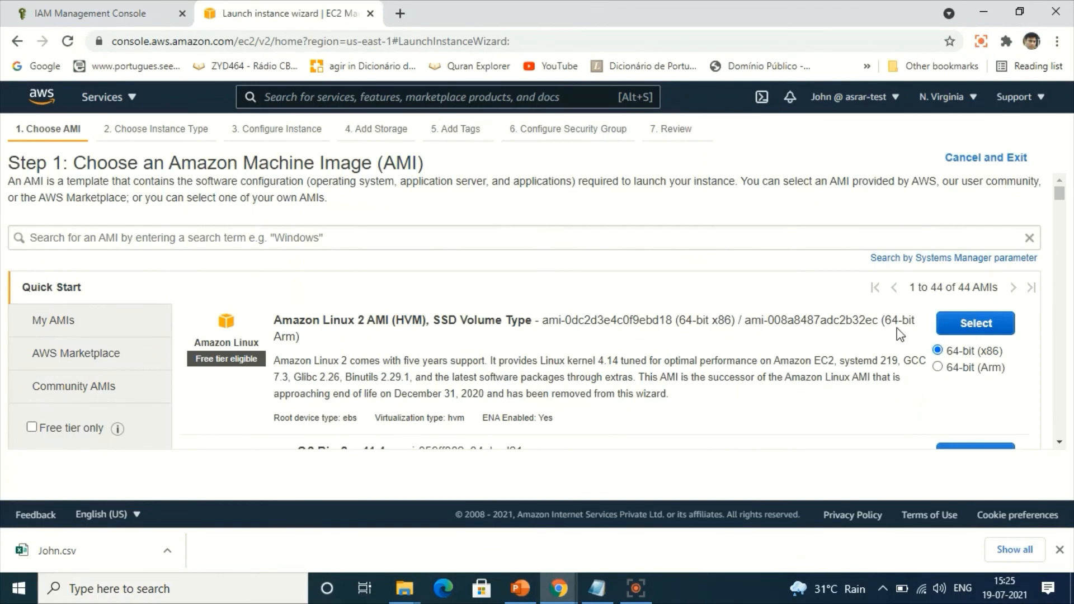
click(974, 328)
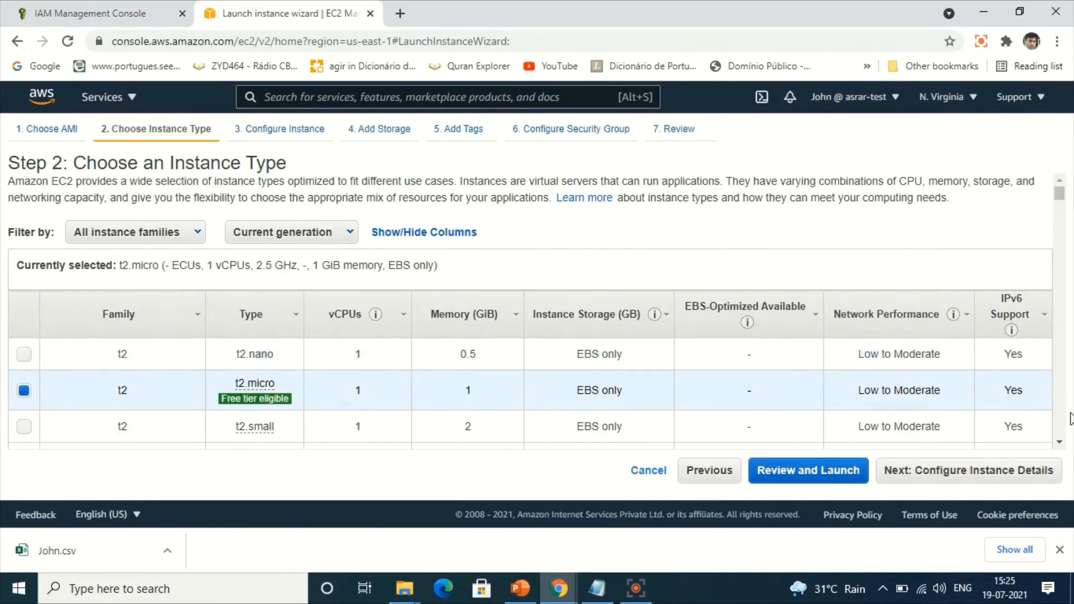
scroll(1063, 447, down, 4)
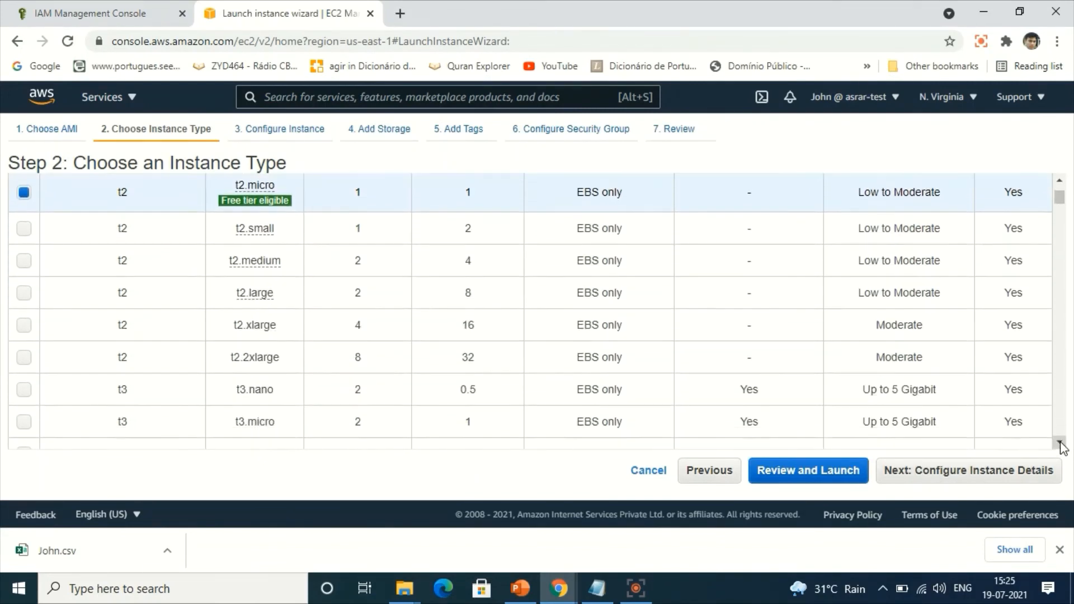
click(991, 470)
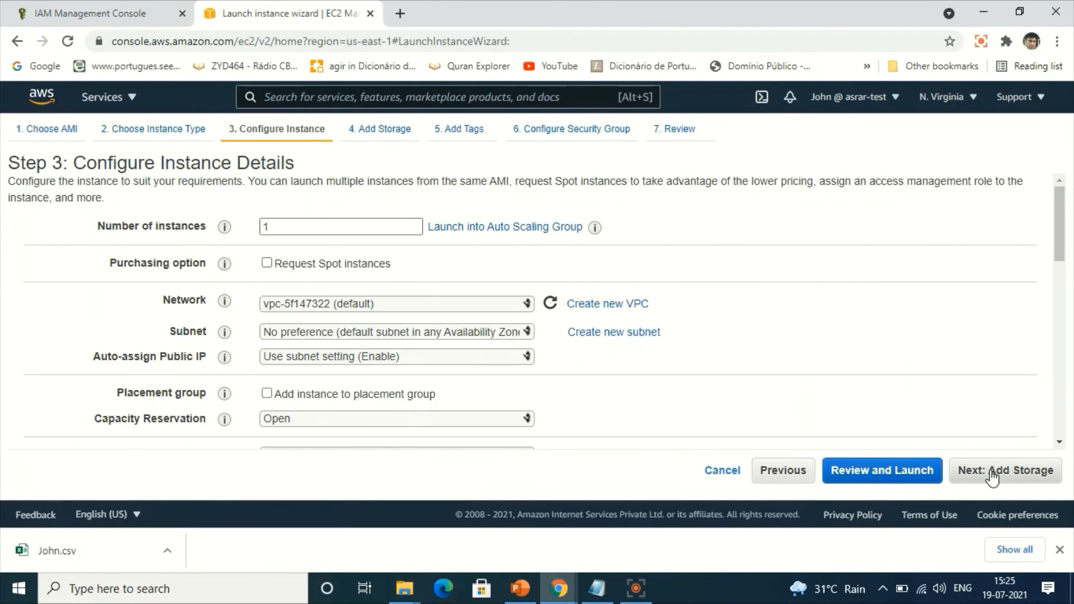
Accept the default instance details, storage, tags and new SSH security group, and proceed to the launch review.
click(992, 473)
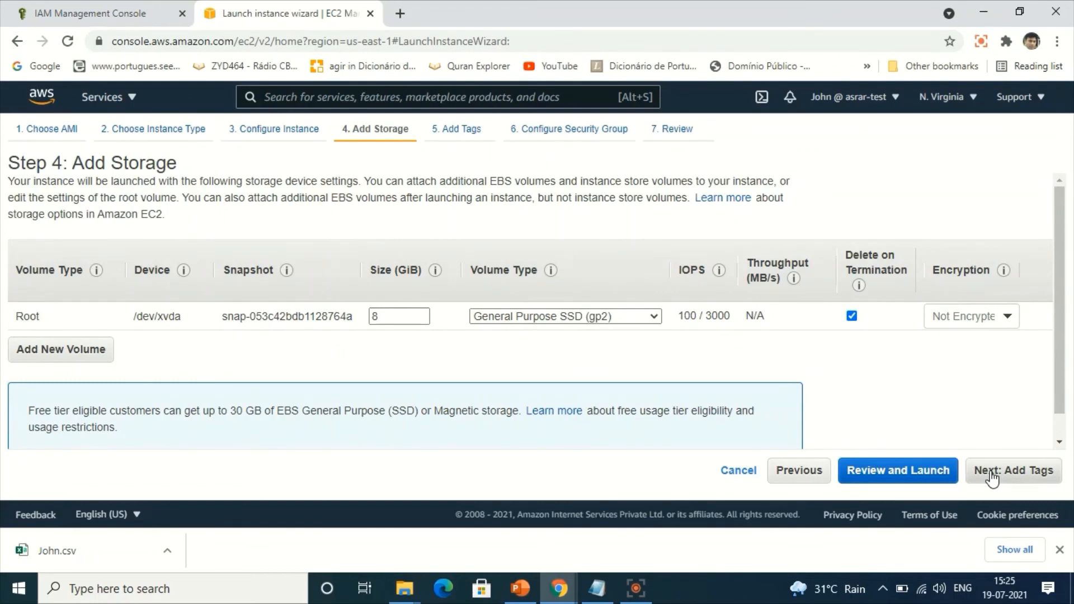
click(992, 473)
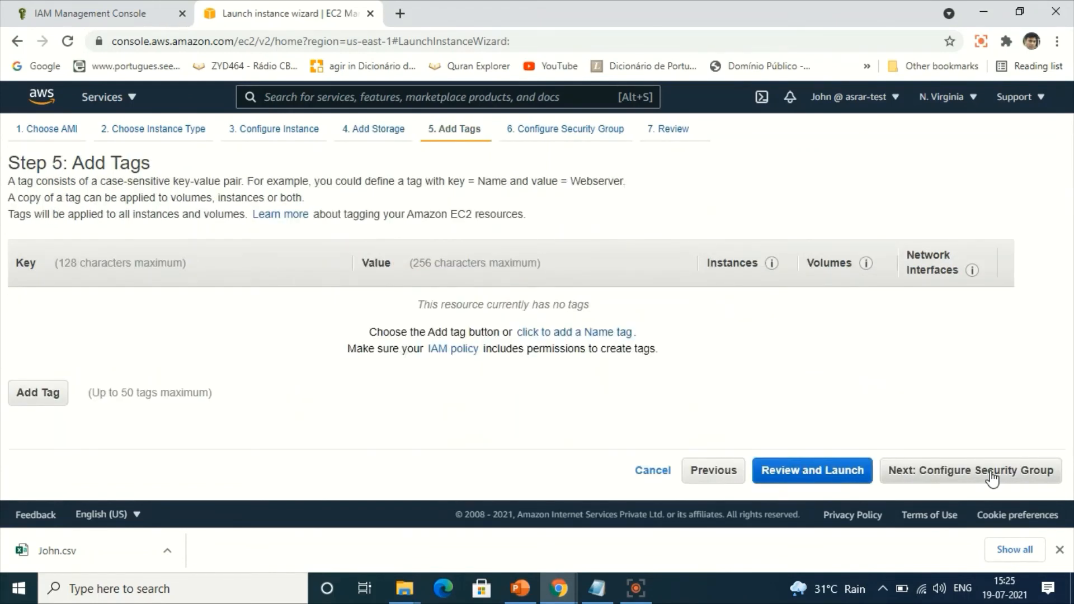
click(992, 473)
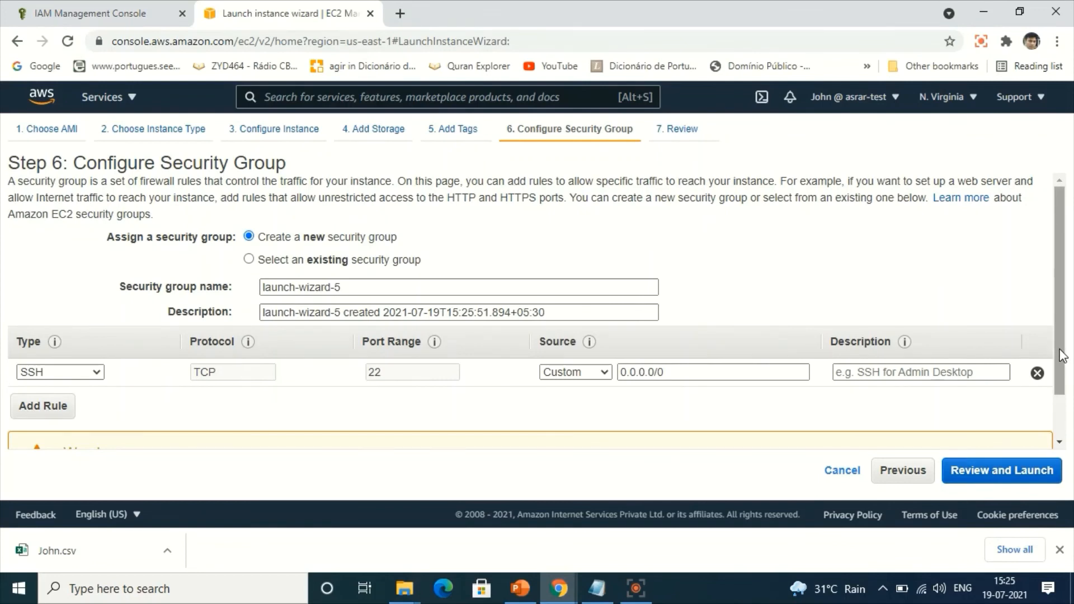
scroll(1066, 358, down, 1)
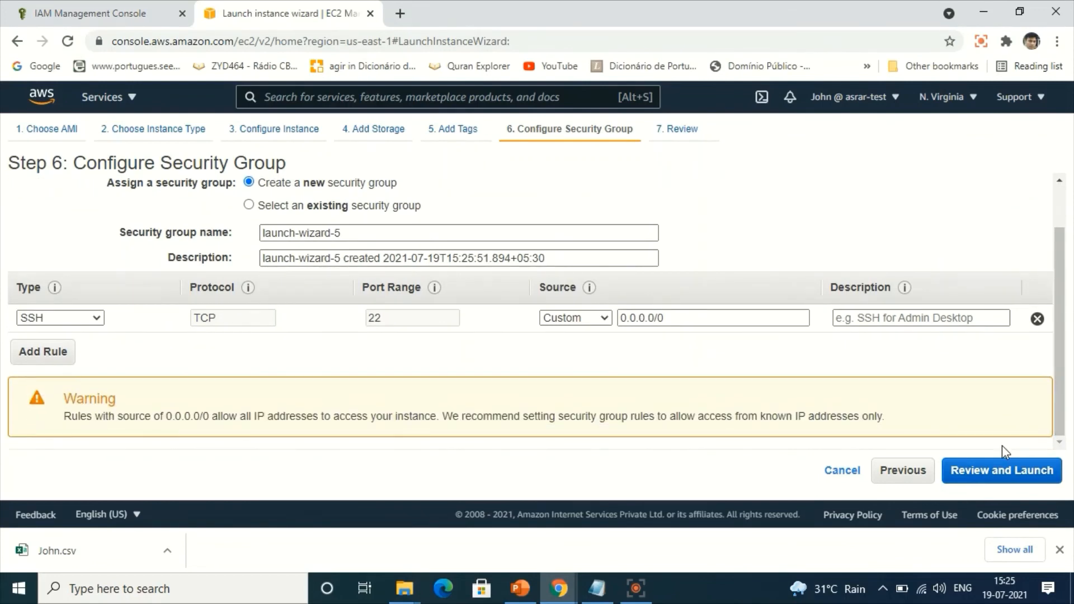
click(1001, 471)
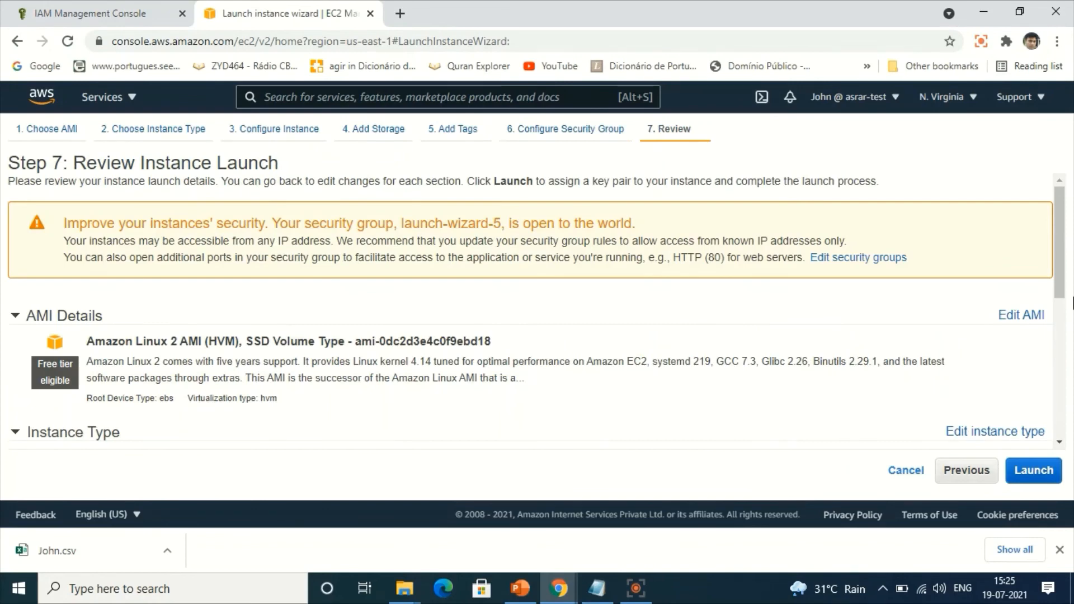
Review the launch settings, choose the existing key pair ending in _NEWKP, acknowledge access to its private key file, and launch the instance.
scroll(1071, 358, down, 1)
scroll(1072, 358, down, 5)
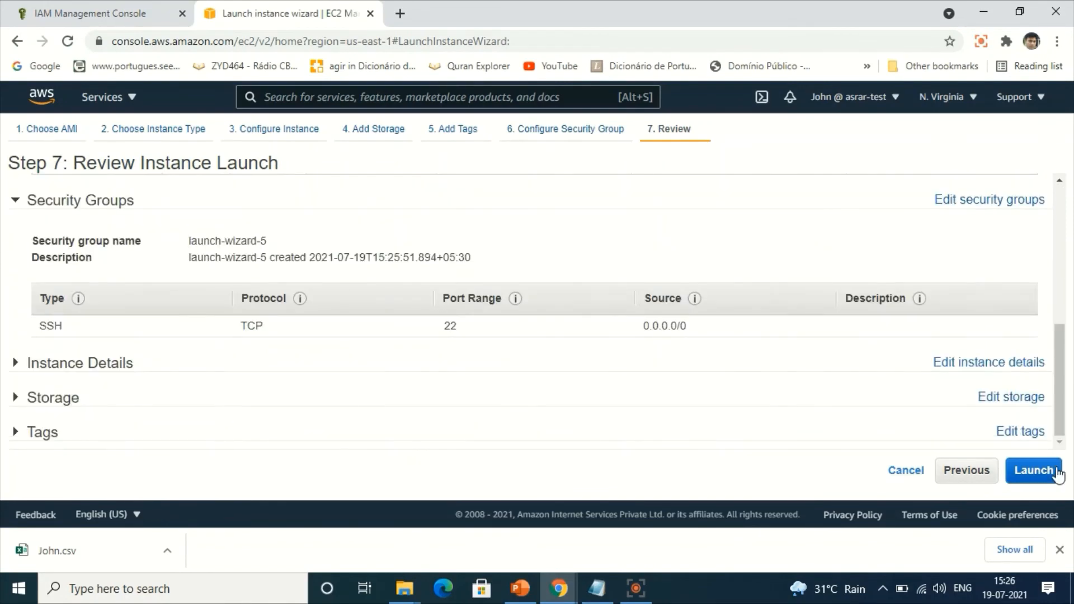
click(1045, 475)
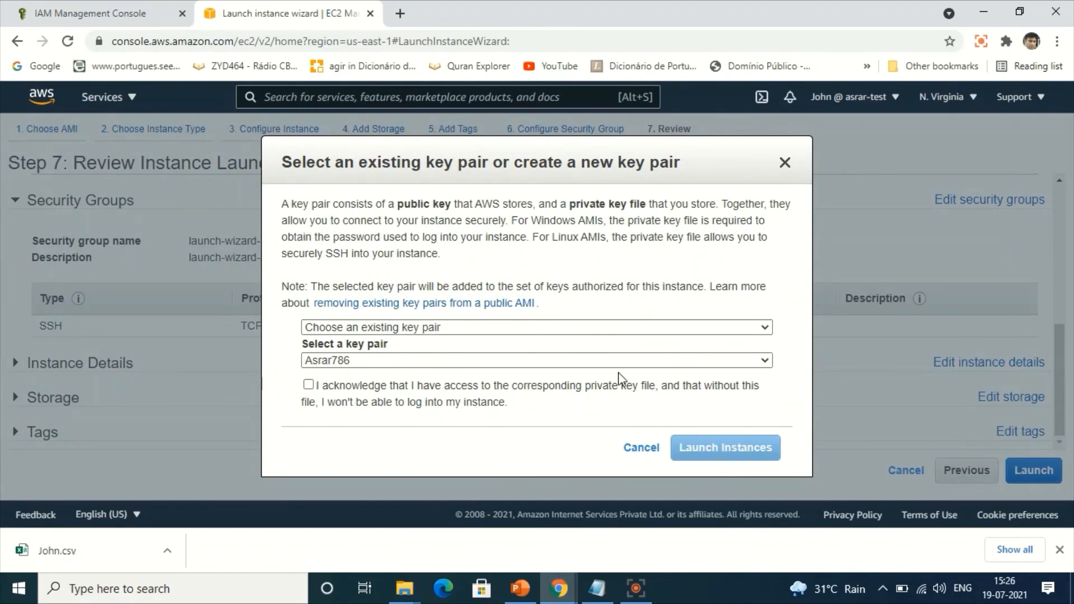
click(586, 362)
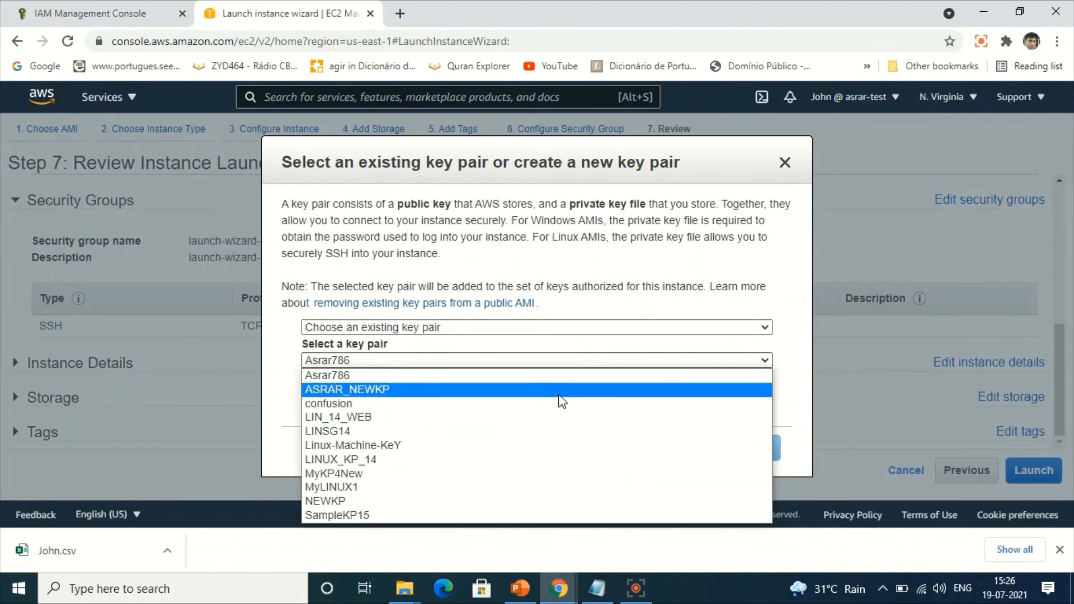
click(560, 392)
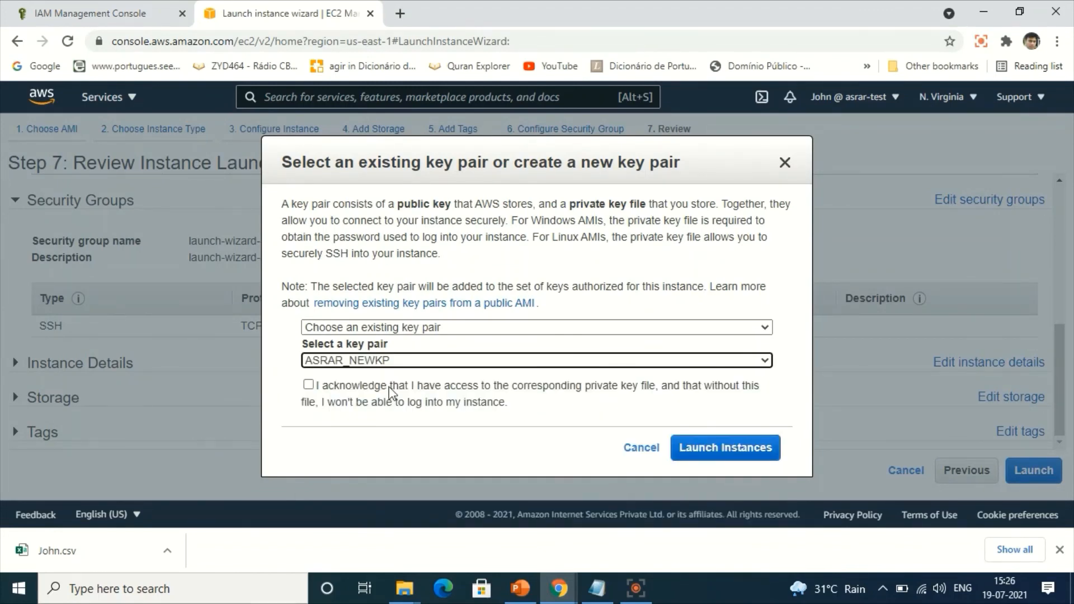
click(311, 394)
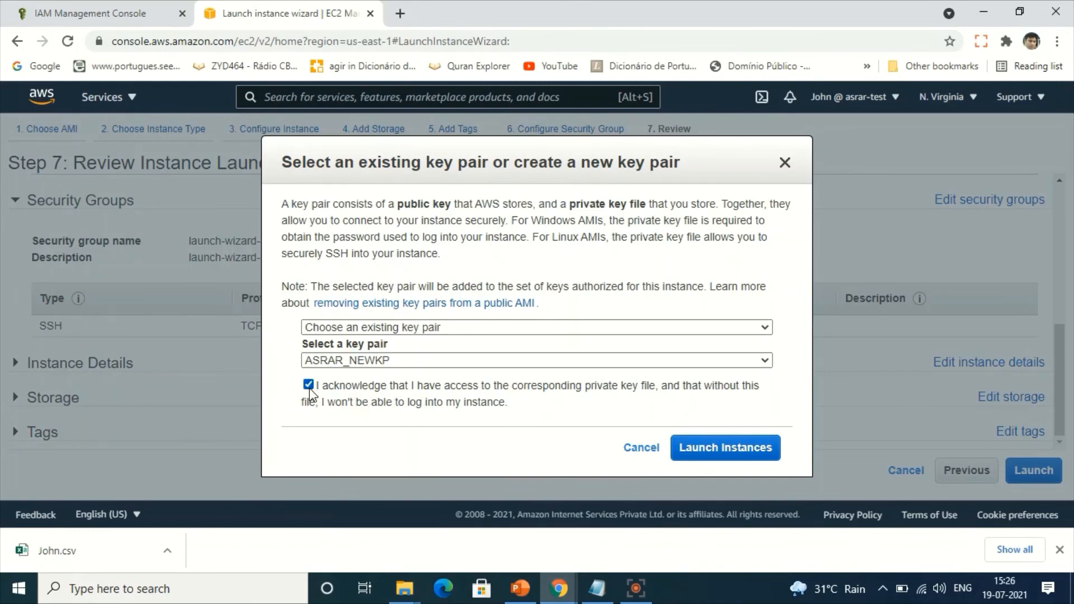
click(721, 447)
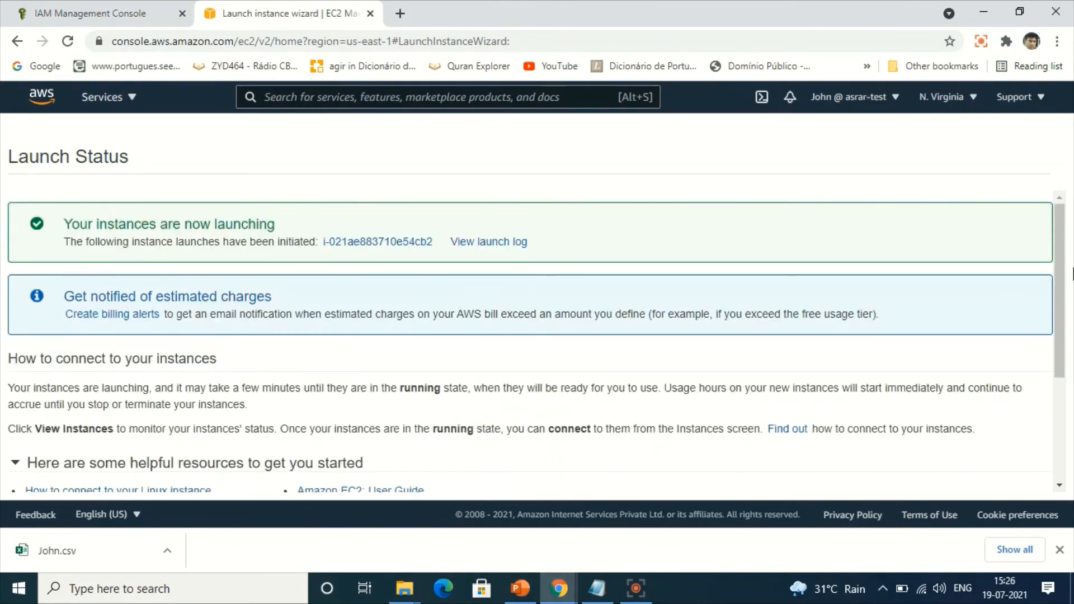
Go to the instances list, select the newly launched unnamed instance, and open its name for editing.
drag(1059, 273, 1058, 525)
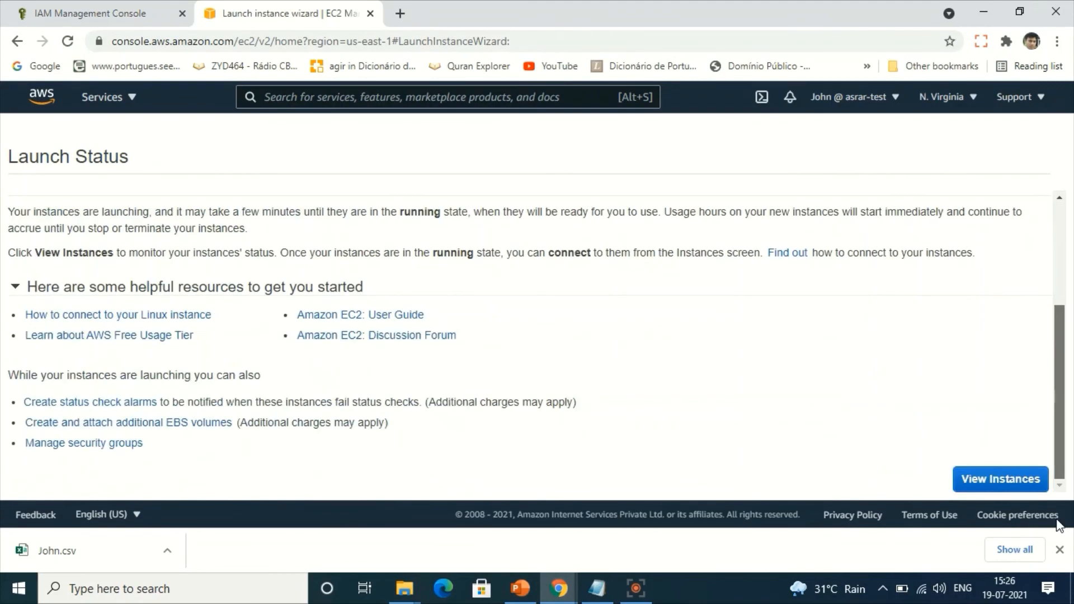
click(1005, 482)
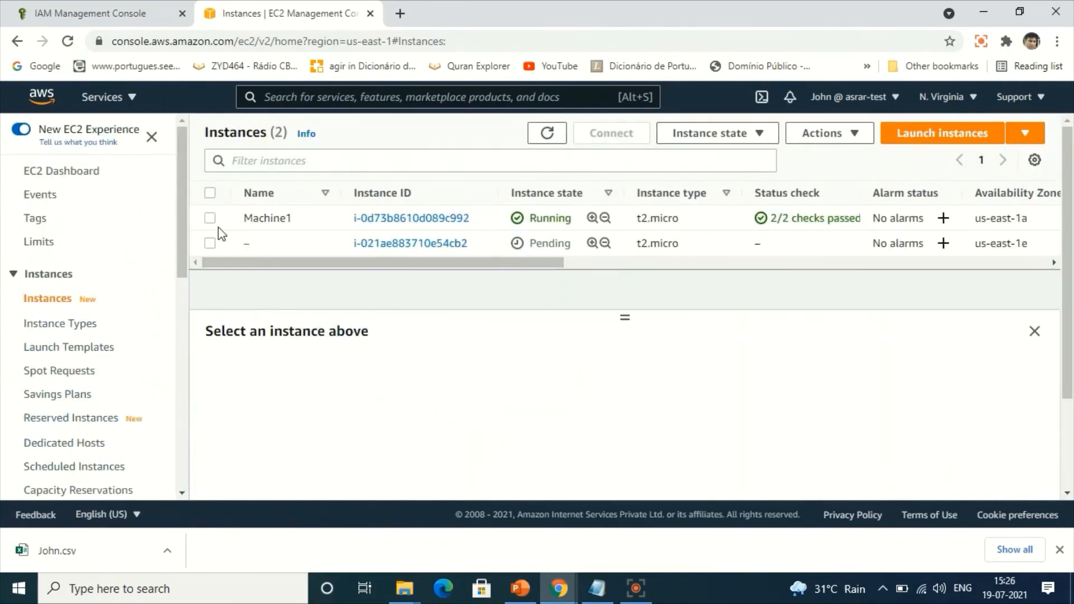
click(210, 244)
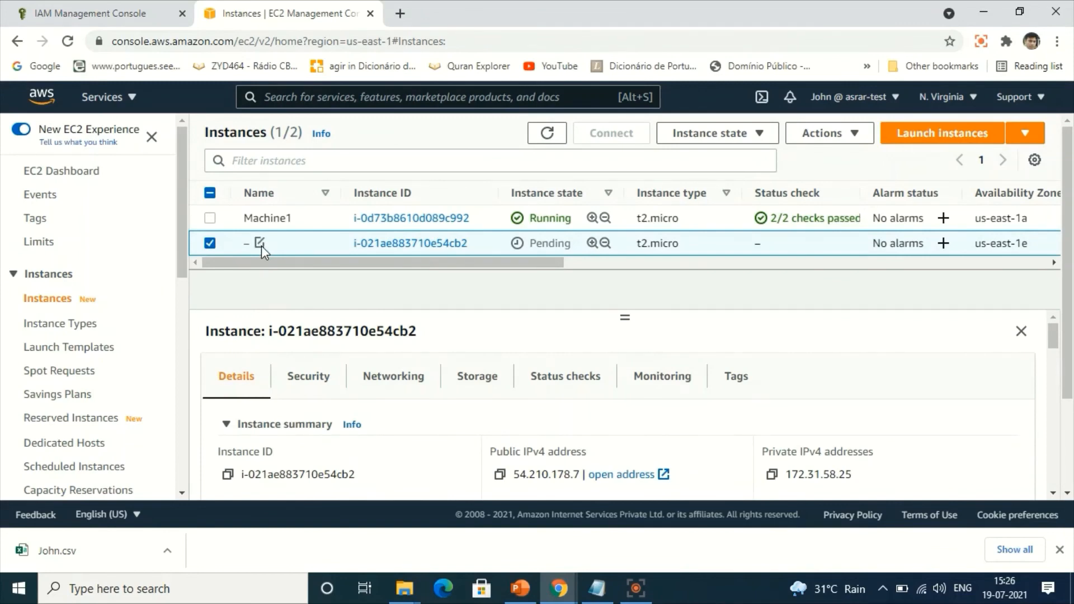
click(261, 246)
click(319, 278)
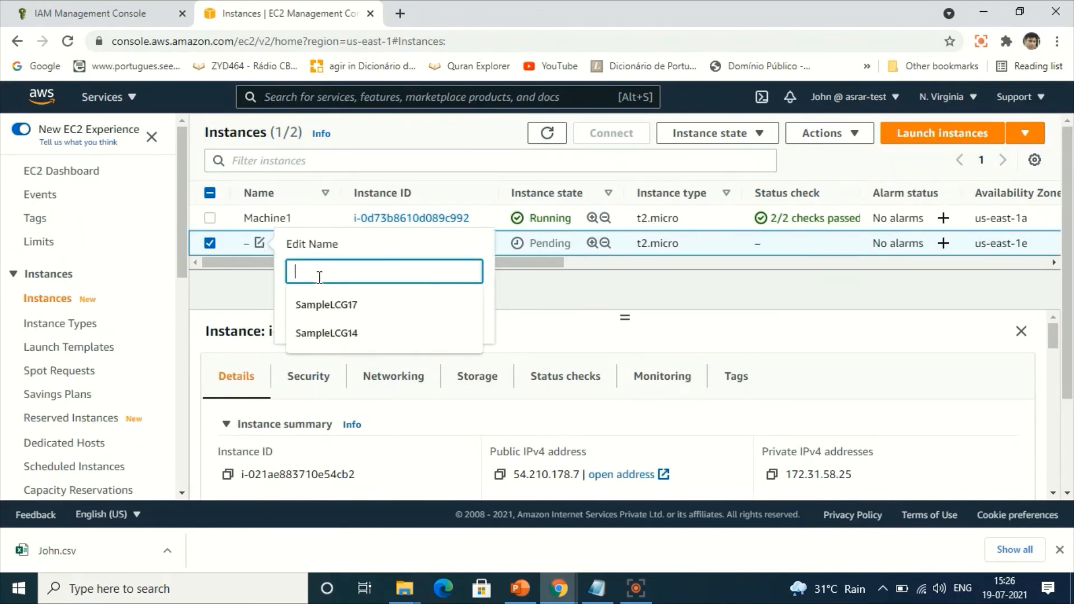
text(Mac)
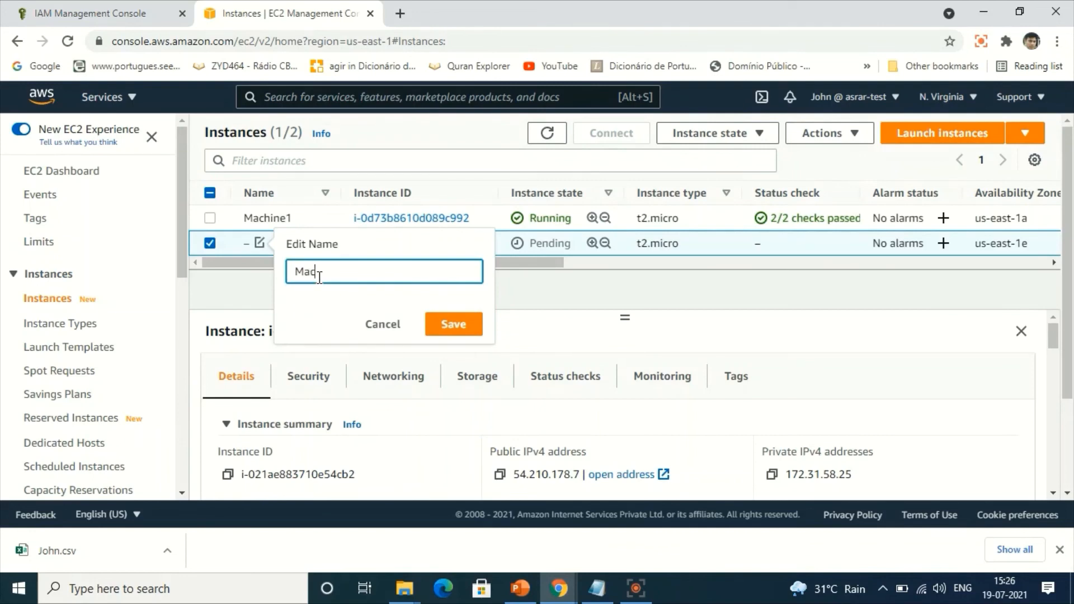
text(hine)
key(BackSpace)
key(BackSpace)
key(BackSpace)
text(Mac)
key(BackSpace)
key(BackSpace)
key(BackSpace)
text(hMachi)
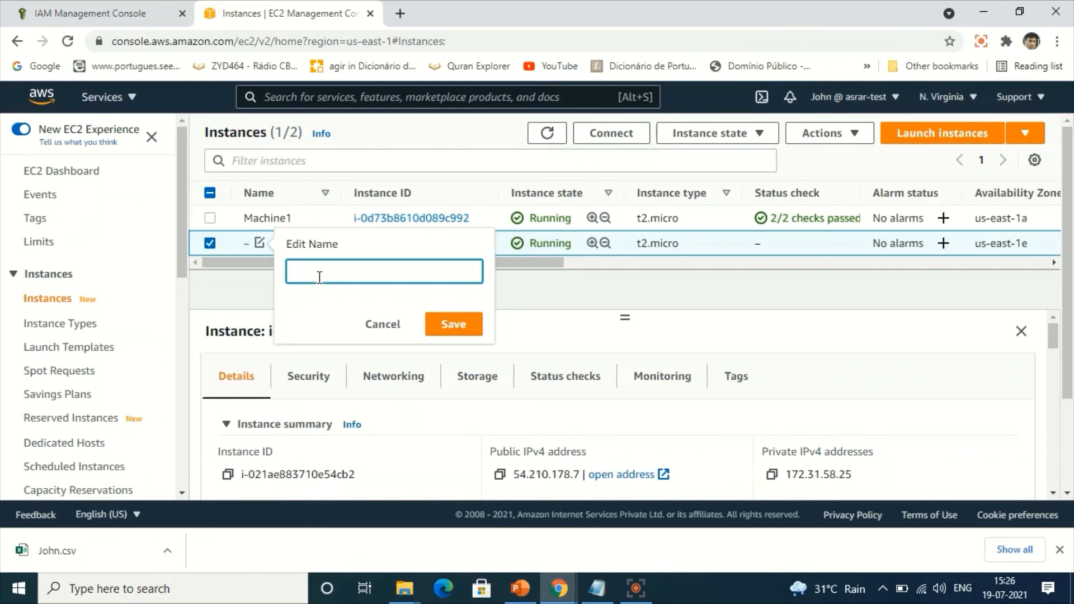
text(EC2)
Name the newly launched instance EC2, save the name, and refresh the instances list.
click(450, 330)
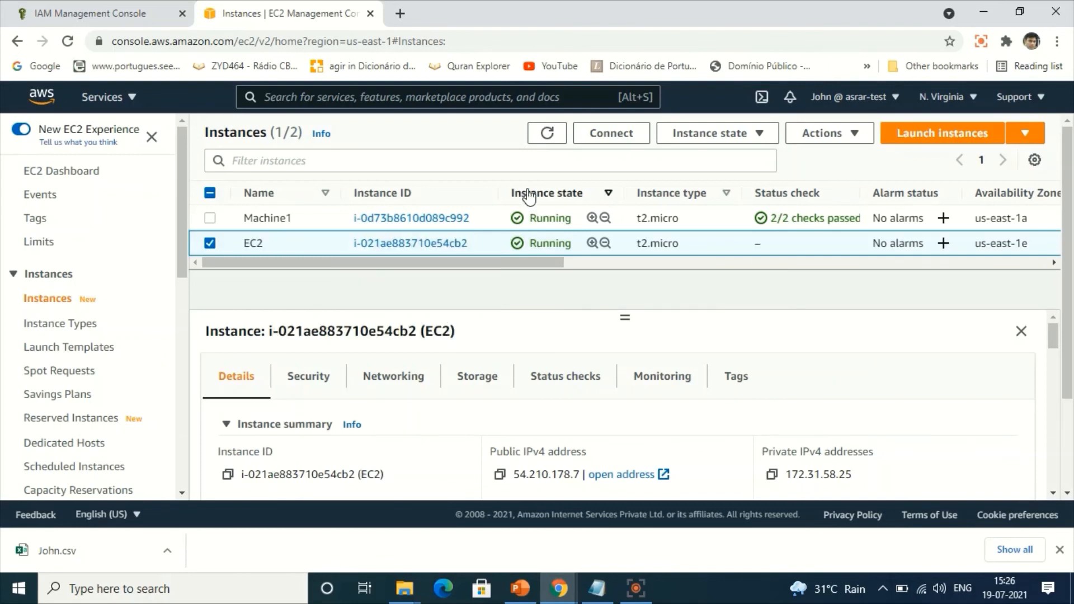
click(546, 141)
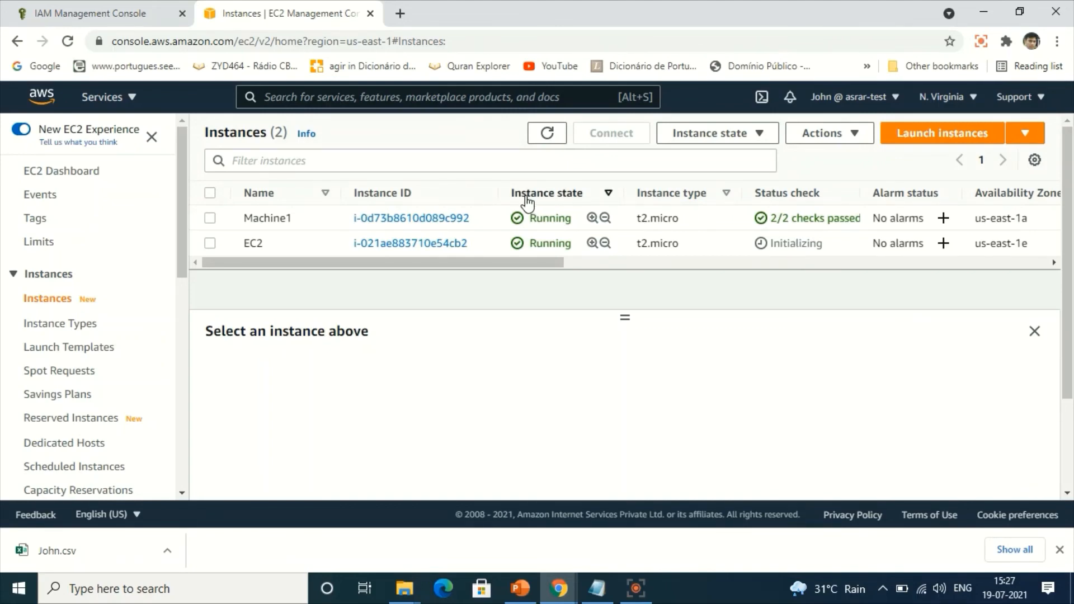
Check the IAM user's access to the My Account page and the Billing home page, and return to the console home.
click(94, 105)
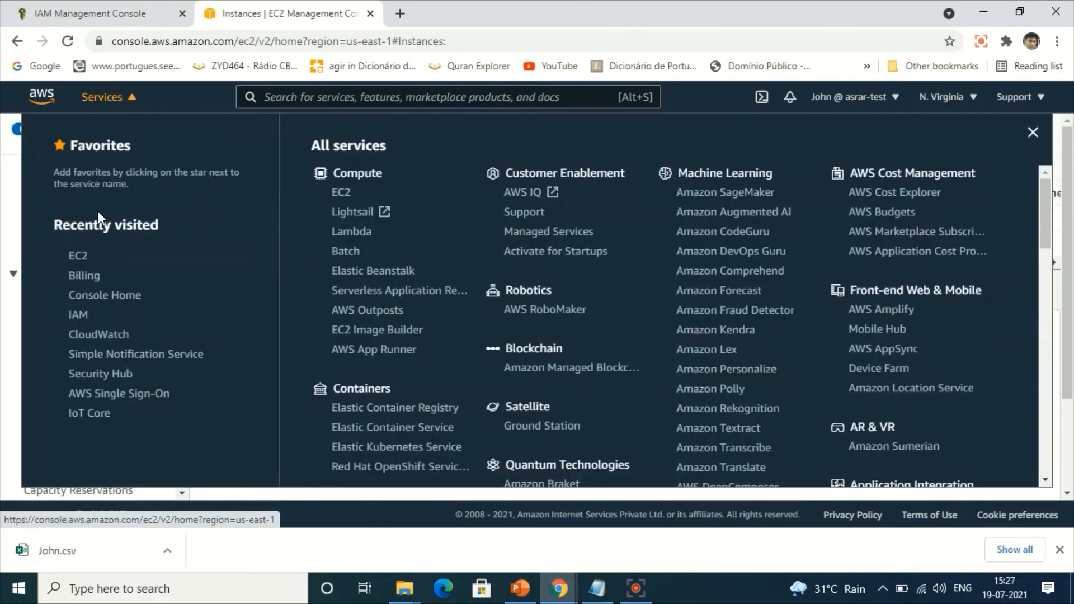
click(823, 101)
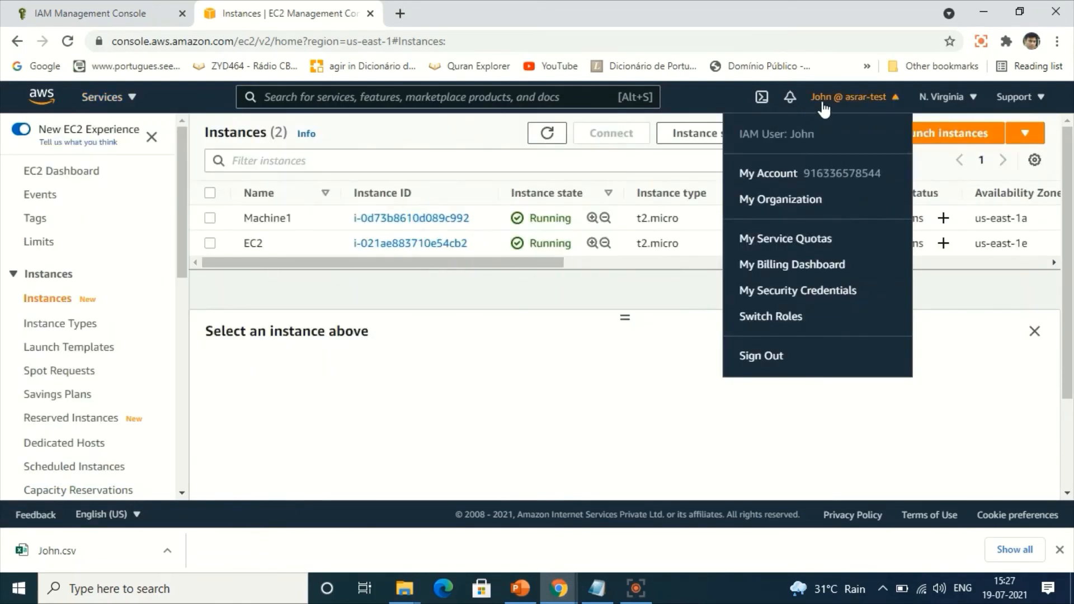
click(759, 177)
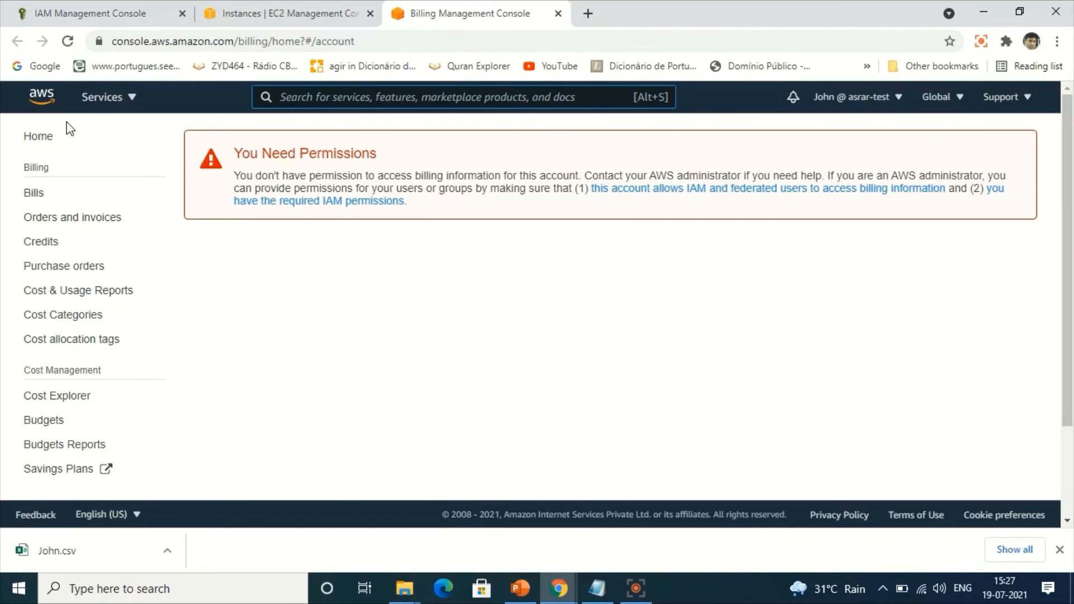
click(40, 141)
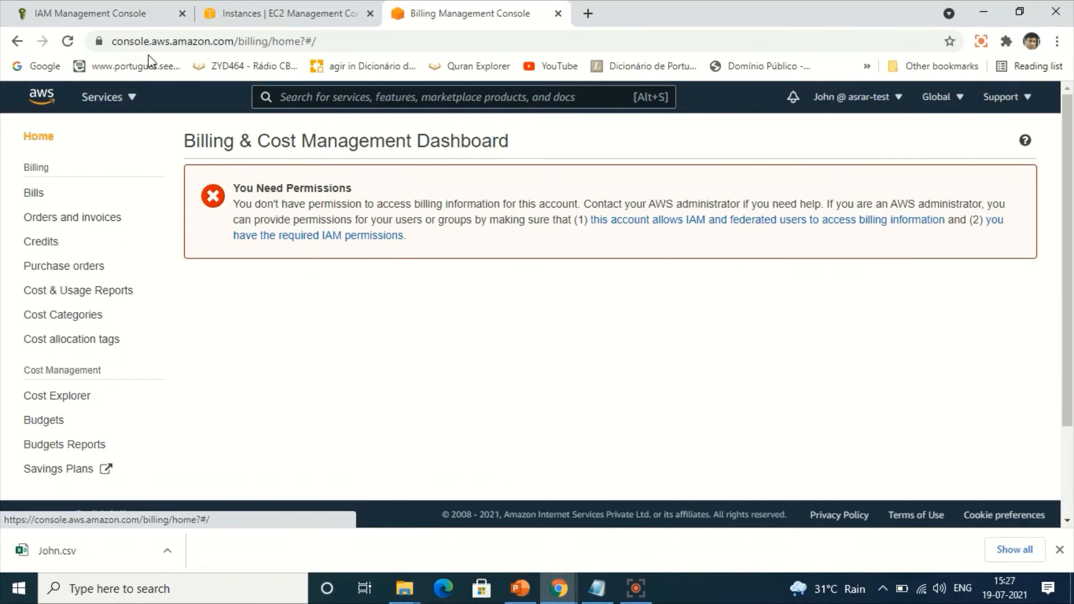
click(101, 101)
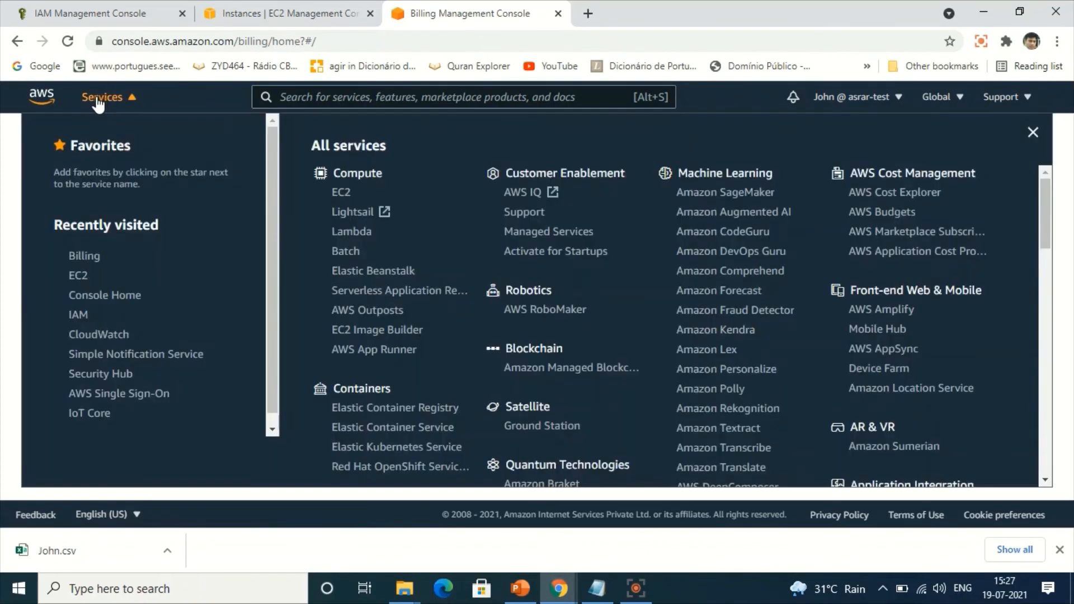
click(42, 100)
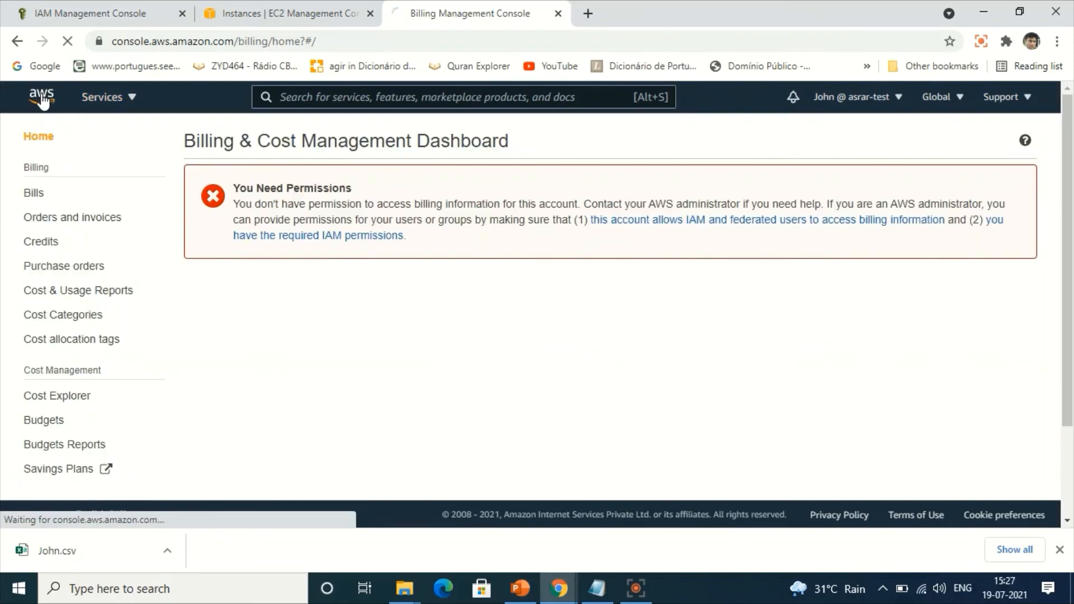